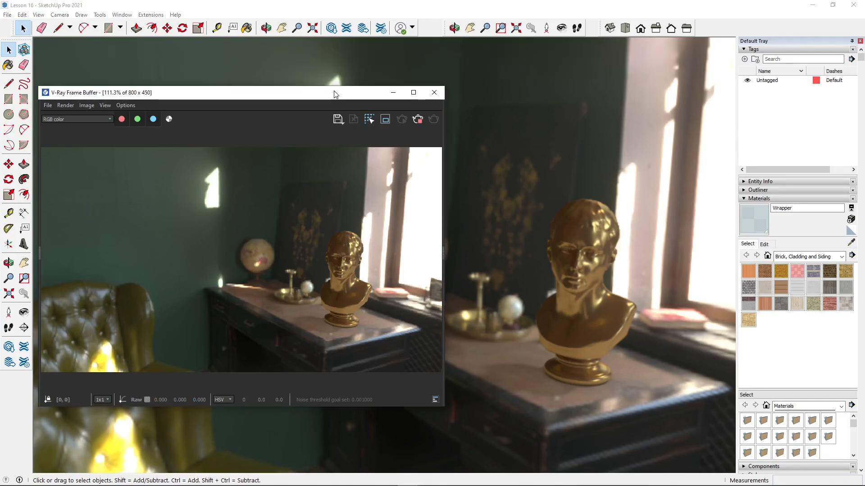
# Stop the running interactive V-Ray render, then select the bust in the model and clear the selection
pyautogui.click(417, 119)
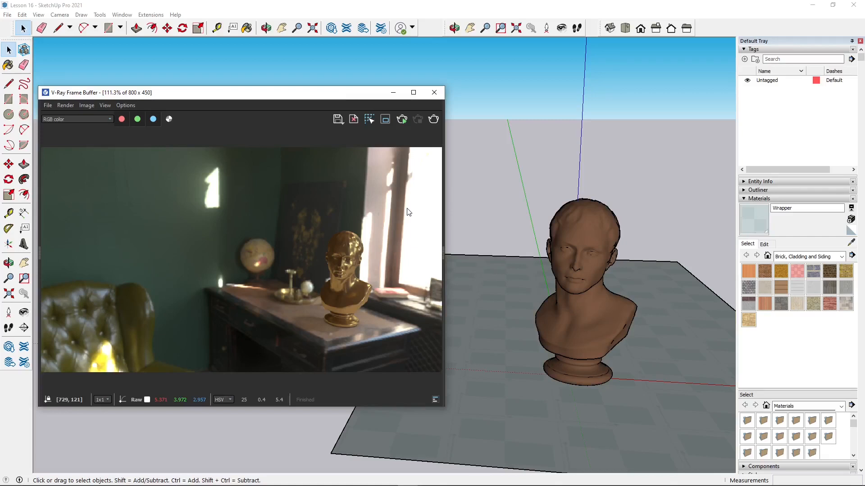
pyautogui.click(513, 171)
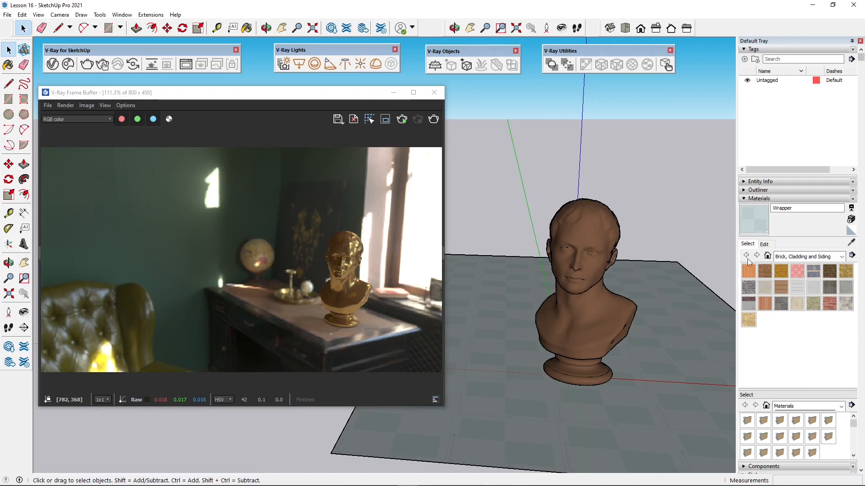
pyautogui.click(574, 238)
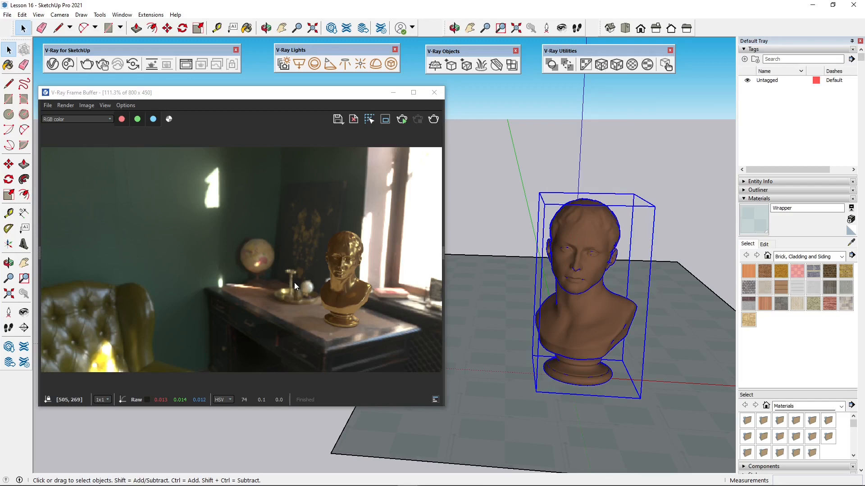
pyautogui.click(342, 285)
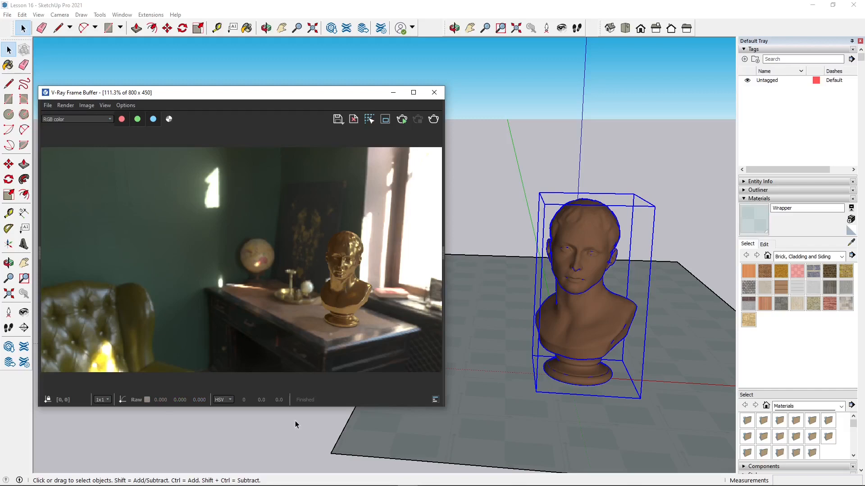
pyautogui.click(490, 106)
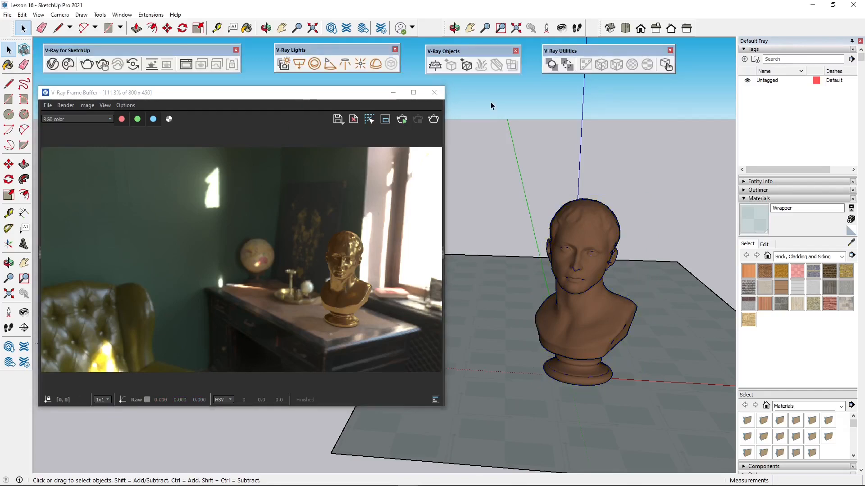
# Hide the ground plane group beneath the bust, leaving it unlocked
pyautogui.click(490, 273)
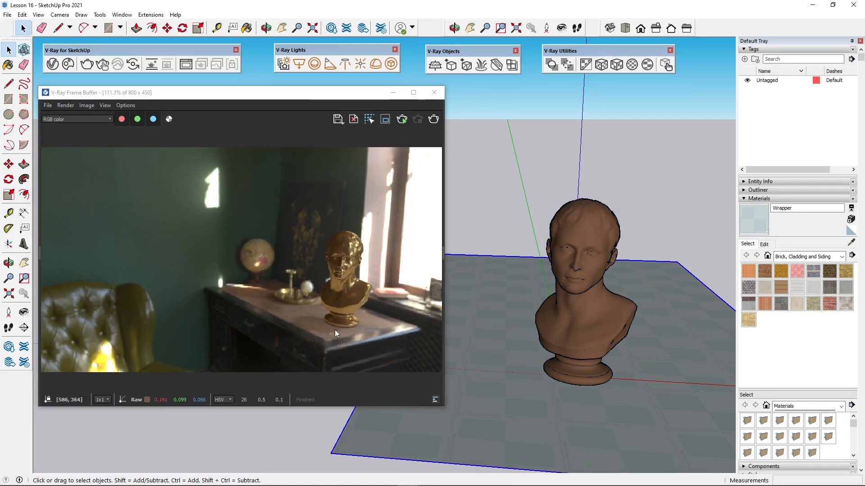
pyautogui.rightClick(486, 274)
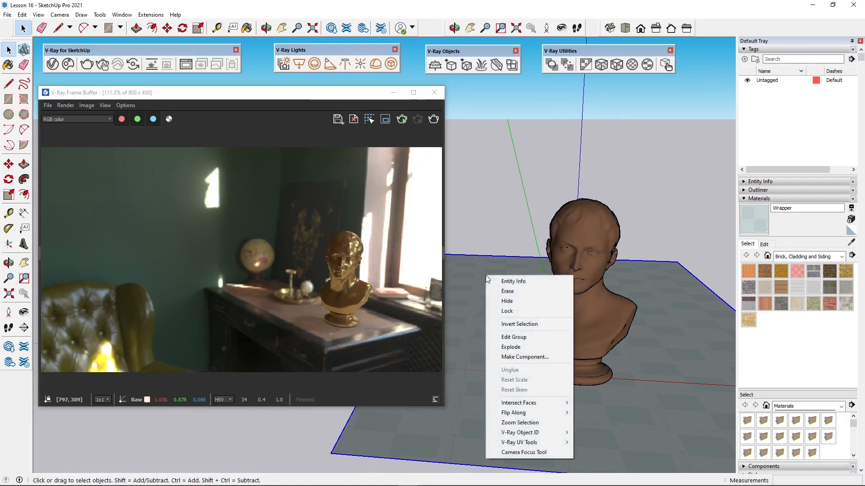
pyautogui.click(508, 310)
pyautogui.rightClick(504, 287)
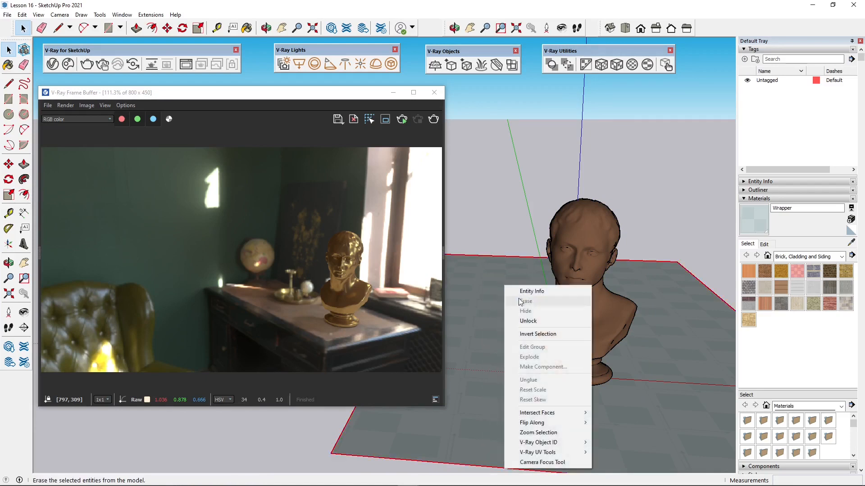
pyautogui.click(524, 319)
pyautogui.rightClick(520, 303)
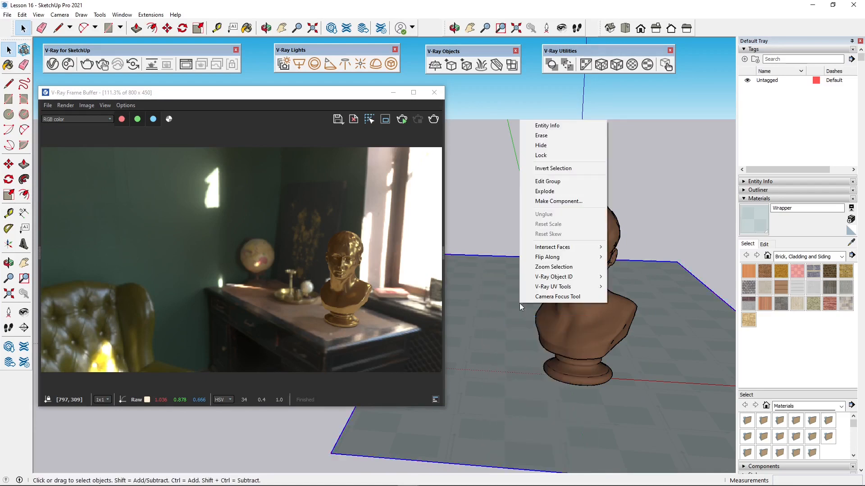
pyautogui.click(554, 146)
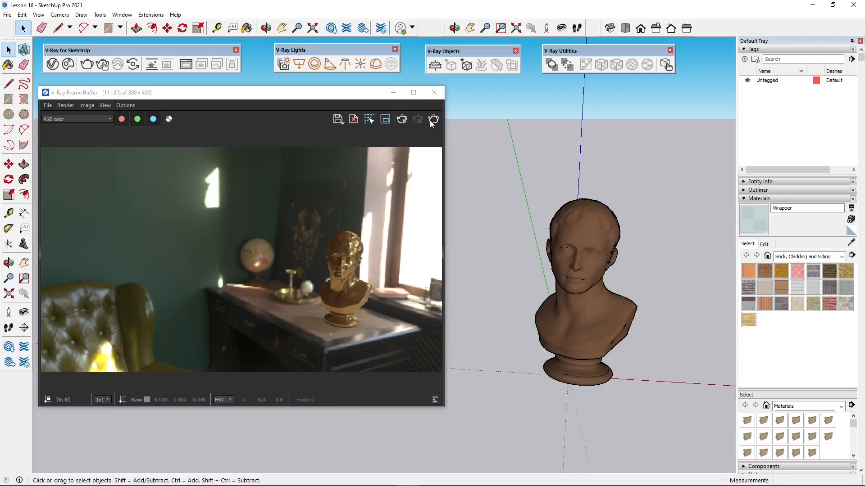
# Render the bust again without the ground plane and shift the frame buffer window slightly
pyautogui.click(312, 312)
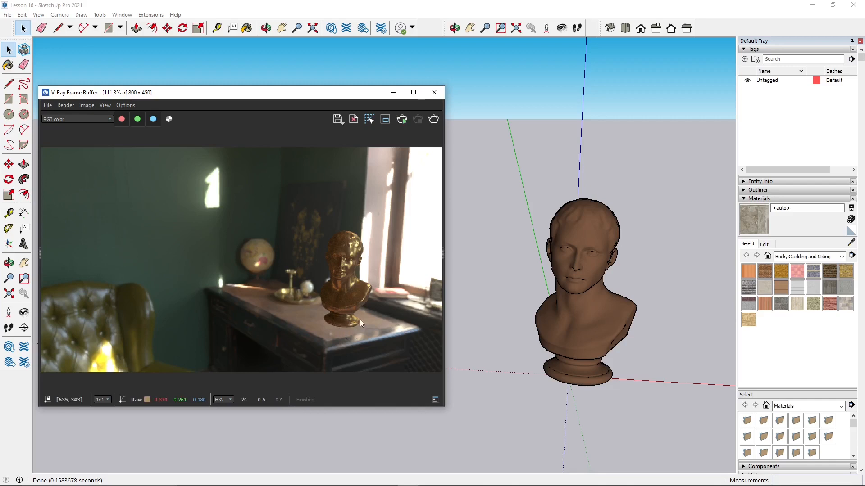
pyautogui.moveTo(324, 92); pyautogui.dragTo(340, 94)
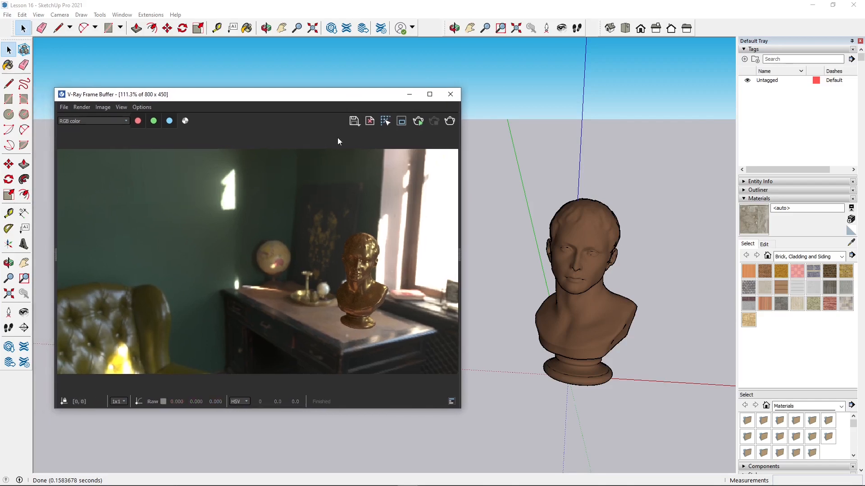
pyautogui.rightClick(512, 144)
pyautogui.click(532, 87)
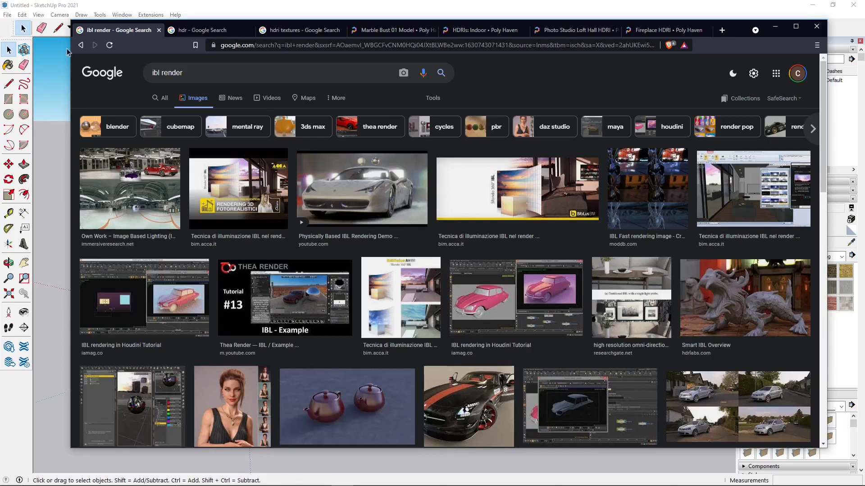
# Switch to the browser and examine the Google image results for "ibl render"
pyautogui.doubleClick(156, 73)
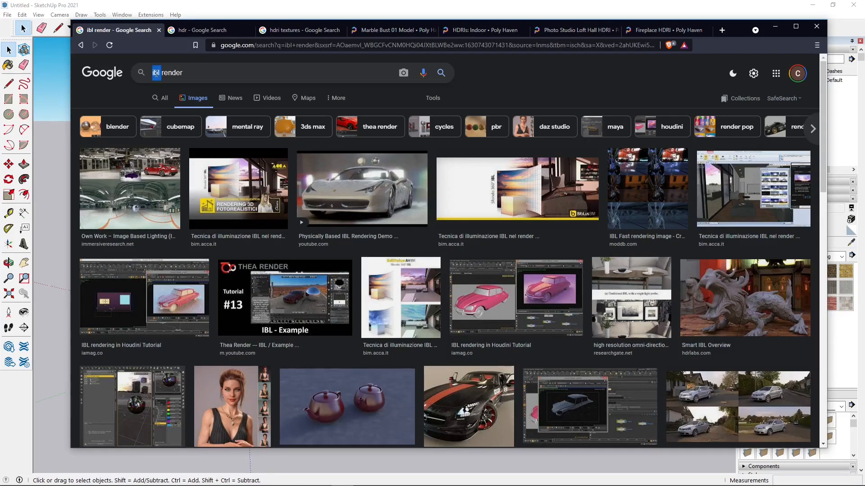
pyautogui.click(159, 73)
pyautogui.doubleClick(155, 73)
pyautogui.click(206, 76)
pyautogui.doubleClick(160, 77)
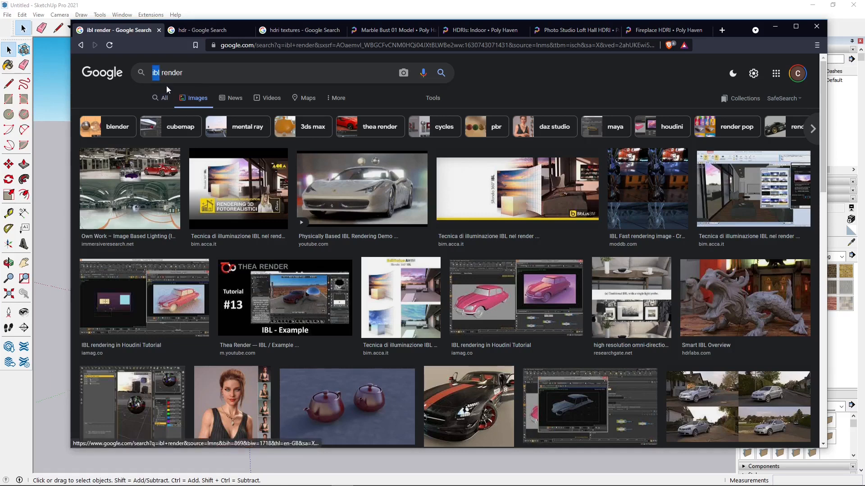
pyautogui.click(199, 77)
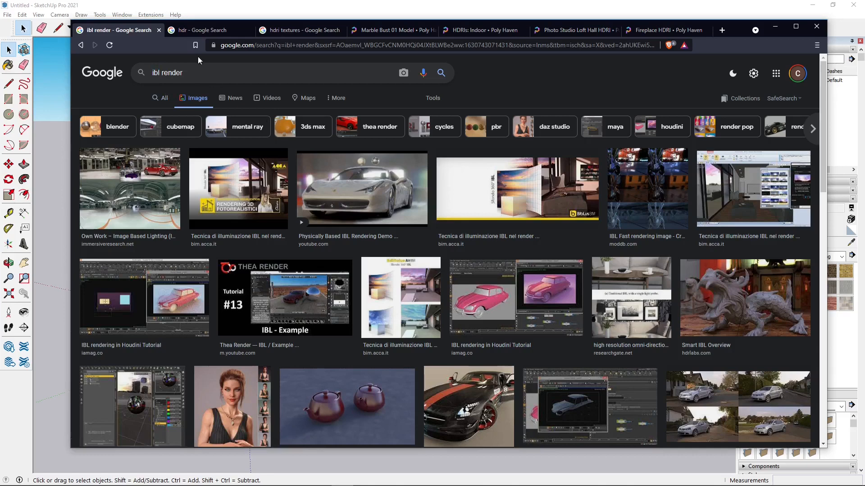
# Open the "hdr" search and read its general web results on high-dynamic-range imaging
pyautogui.click(200, 30)
pyautogui.doubleClick(183, 75)
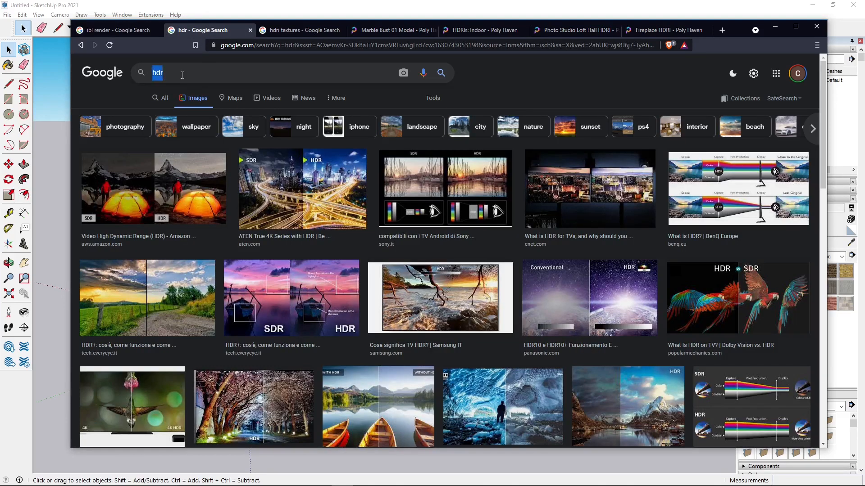
pyautogui.click(163, 95)
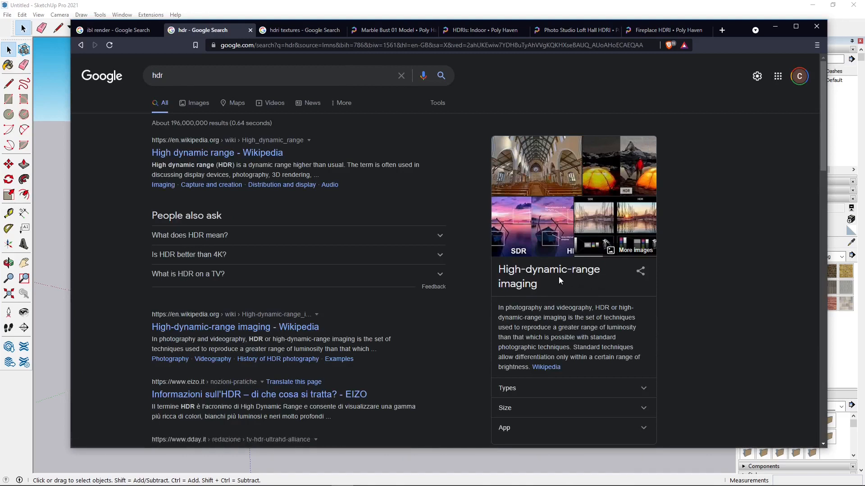
pyautogui.scroll(-1, 539, 270)
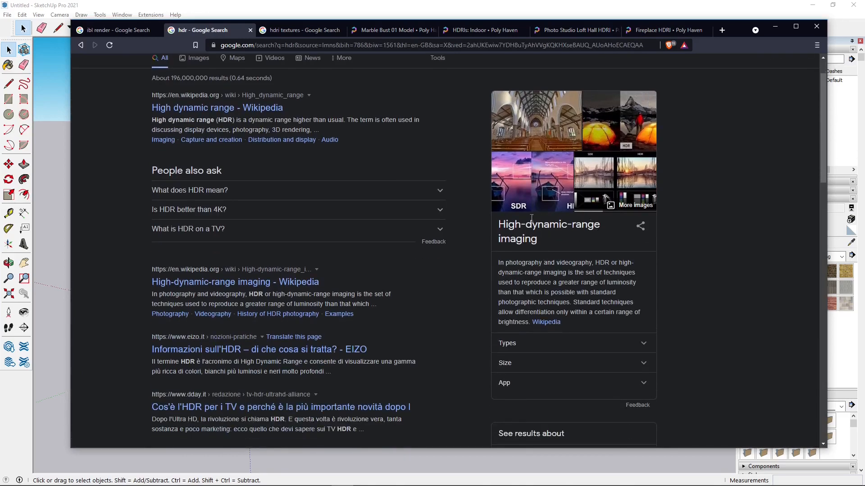
pyautogui.scroll(1, 435, 258)
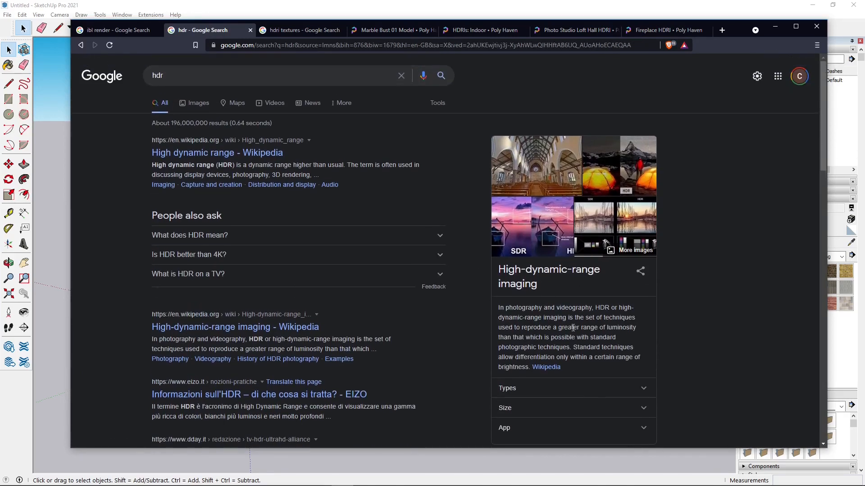
# Return to the image results for "hdr" and compare the SDR and HDR examples
pyautogui.click(193, 103)
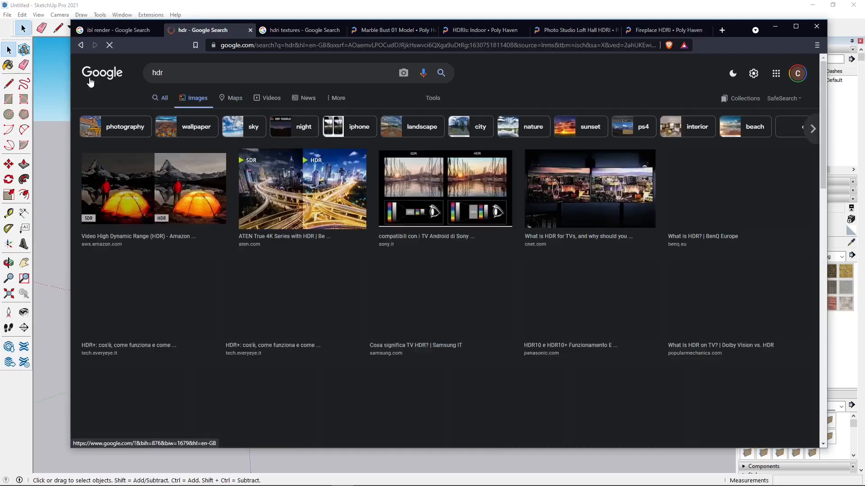
pyautogui.scroll(-2, 345, 275)
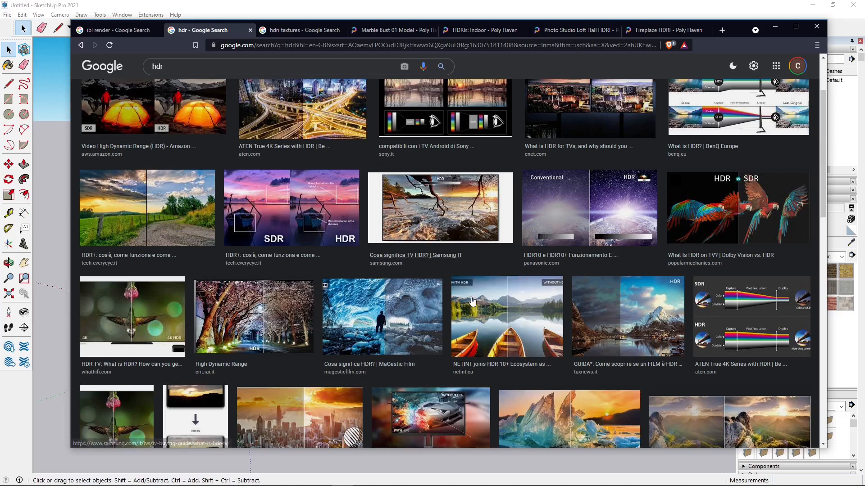
pyautogui.scroll(-1, 473, 300)
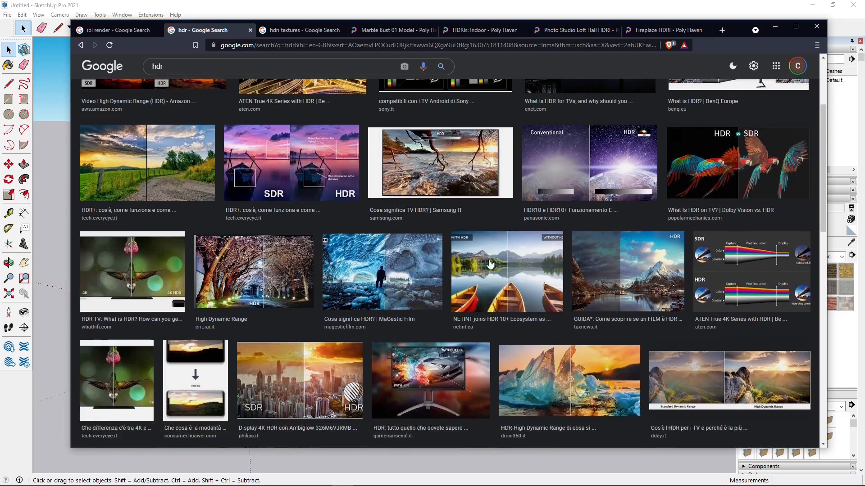
pyautogui.scroll(-1, 514, 274)
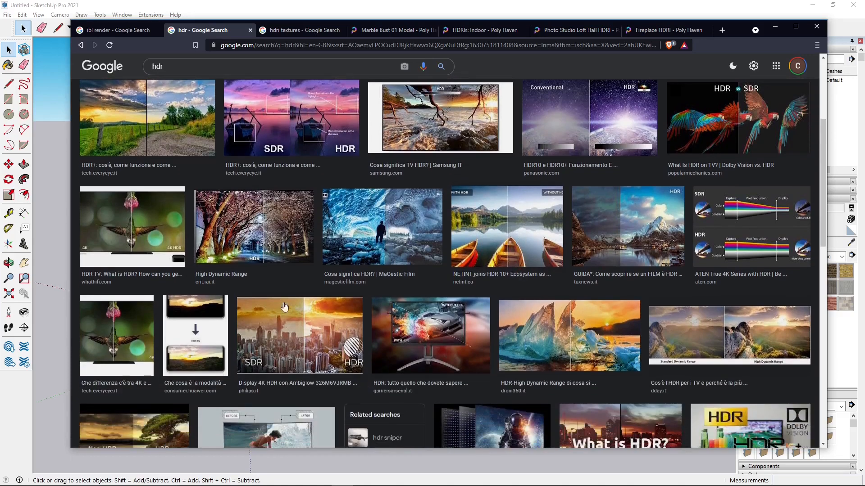
pyautogui.scroll(4, 279, 302)
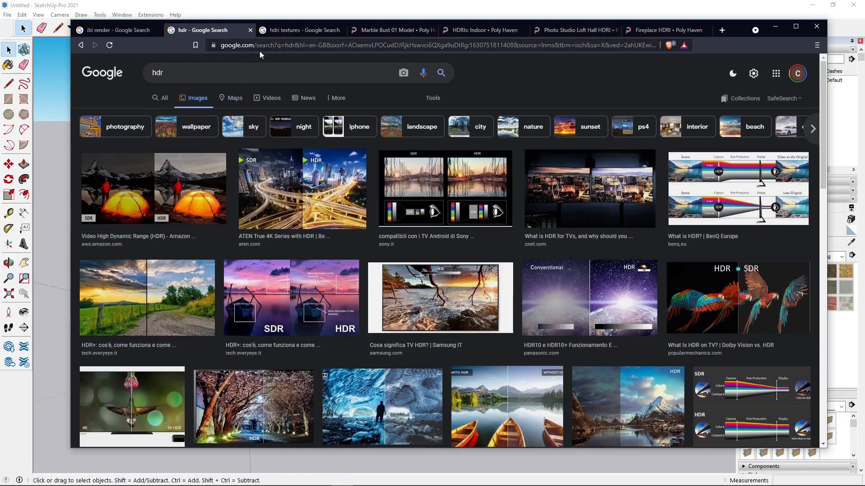
pyautogui.click(185, 72)
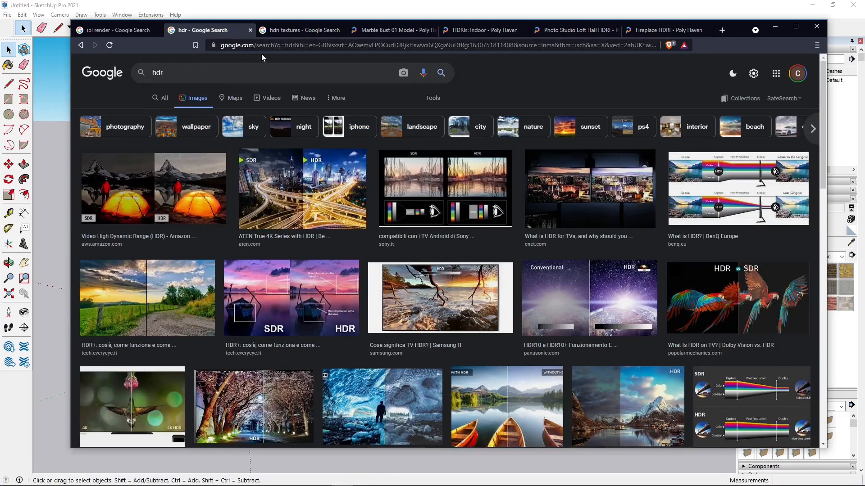
# Open the "hdri textures" image search and examine the panoramic environment maps among its results
pyautogui.click(299, 30)
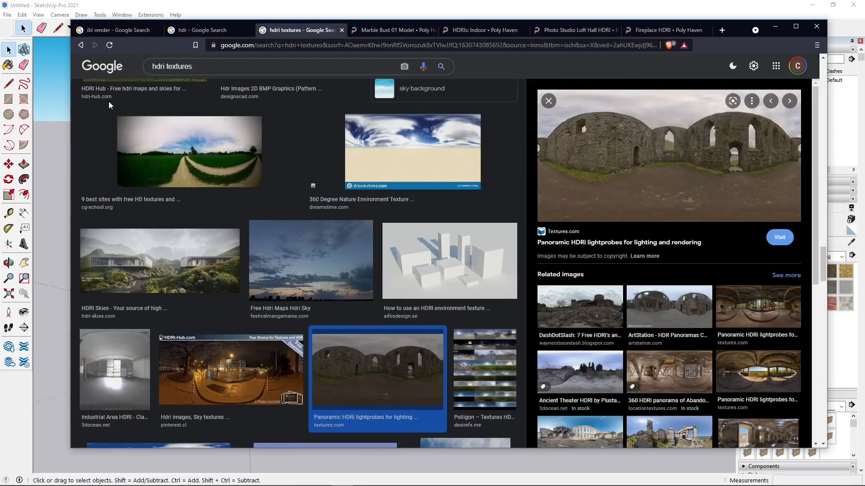
pyautogui.doubleClick(159, 68)
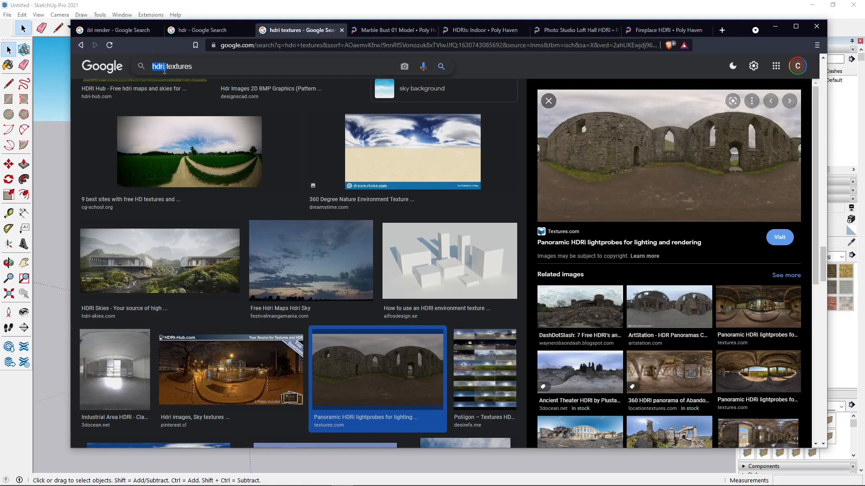
pyautogui.click(163, 68)
pyautogui.doubleClick(179, 67)
pyautogui.click(206, 68)
pyautogui.scroll(-7, 252, 169)
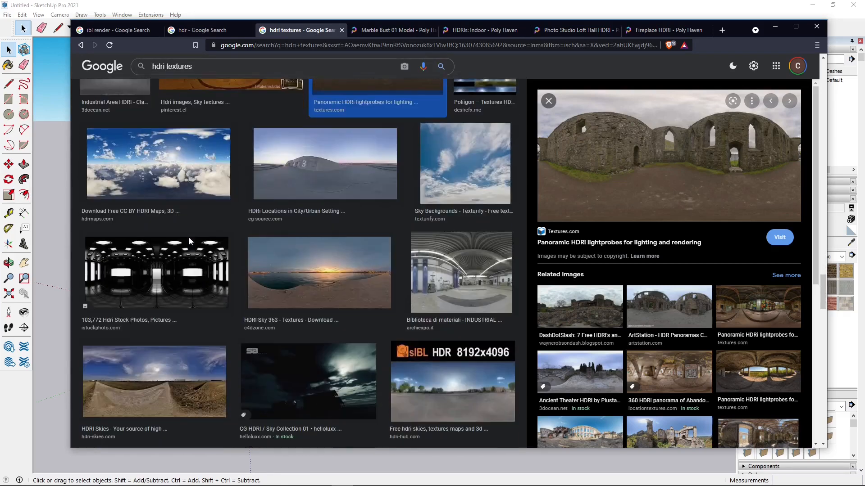
pyautogui.scroll(-1, 189, 239)
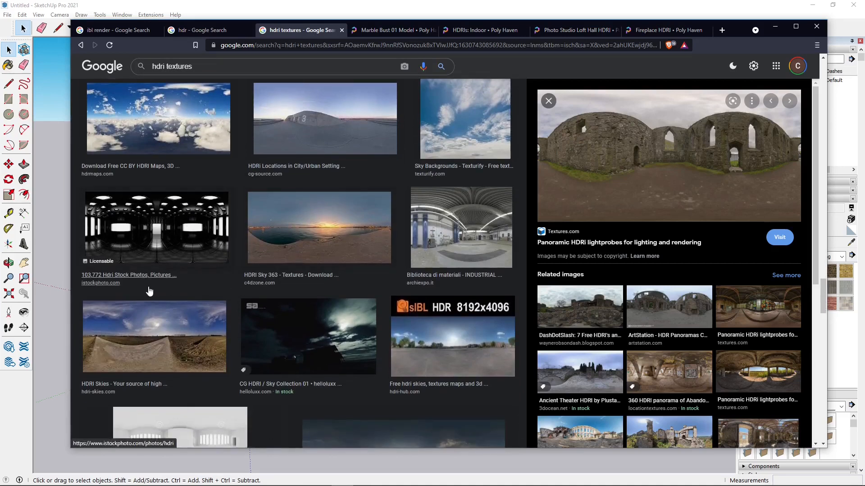
pyautogui.scroll(-5, 240, 231)
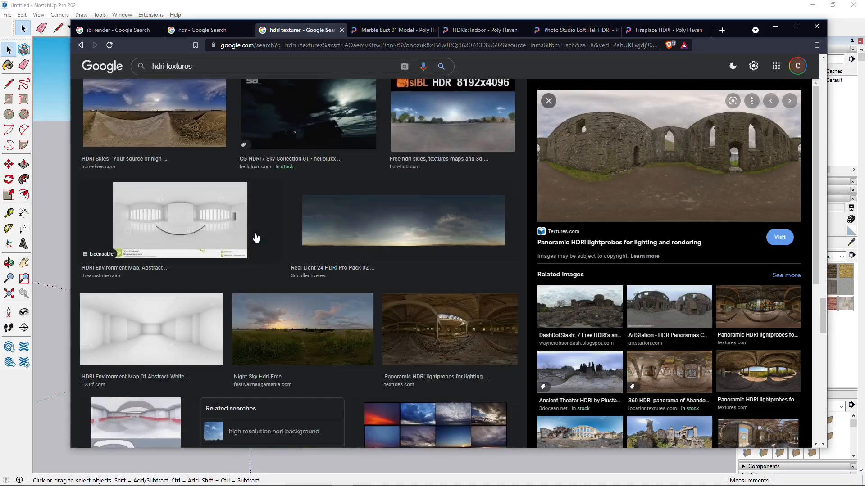
pyautogui.scroll(-8, 256, 235)
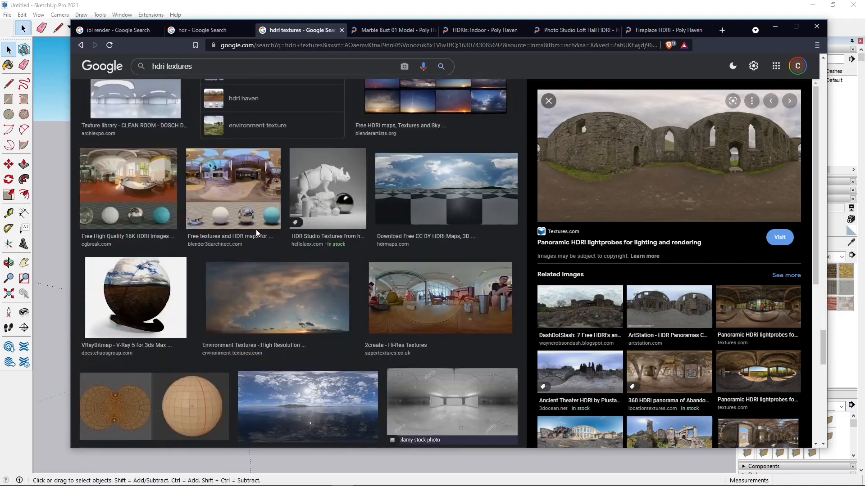
pyautogui.scroll(-3, 256, 228)
pyautogui.scroll(-2, 368, 271)
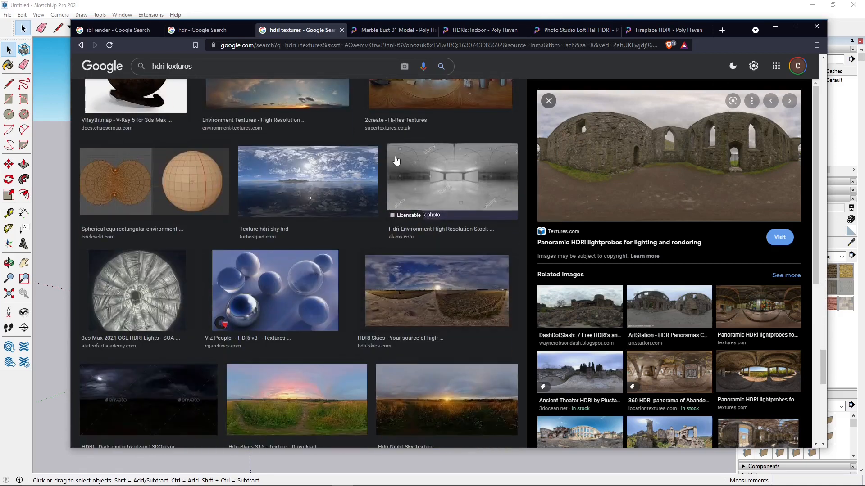
pyautogui.scroll(1, 396, 162)
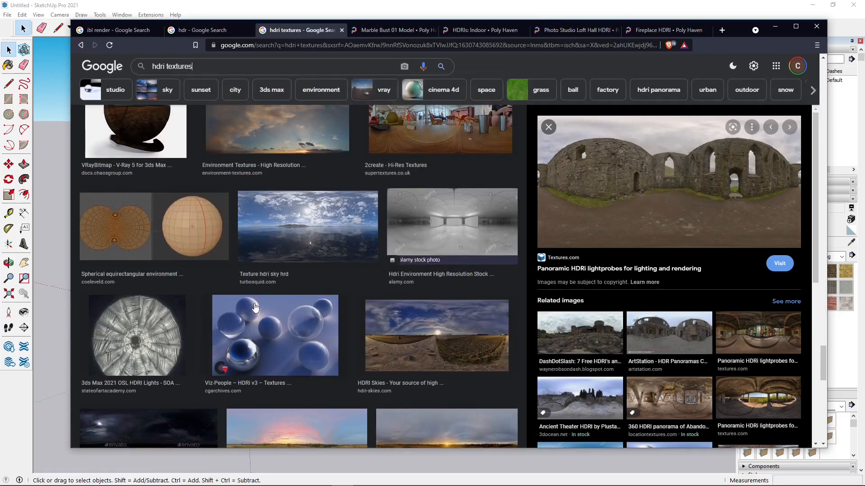
pyautogui.scroll(4, 265, 309)
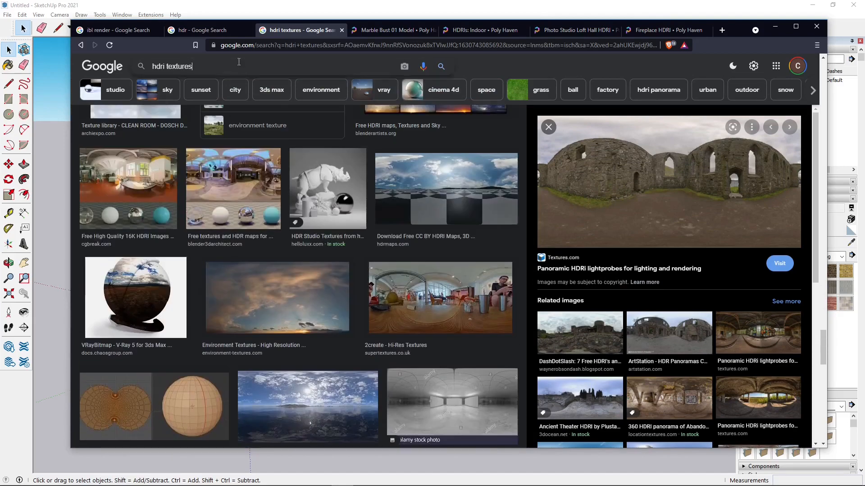
# Revisit the "hdr" image results, and examine the resolution and file format options on Poly Haven's Marble Bust 01 page
pyautogui.click(218, 30)
pyautogui.doubleClick(158, 73)
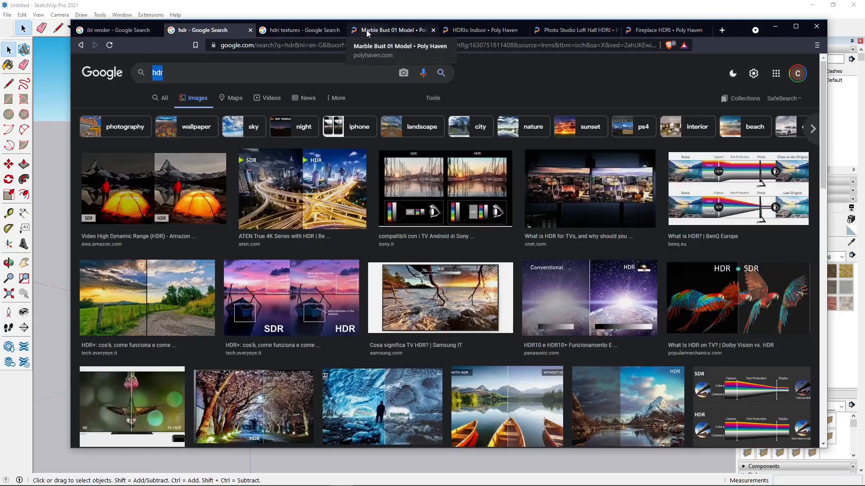
pyautogui.click(398, 30)
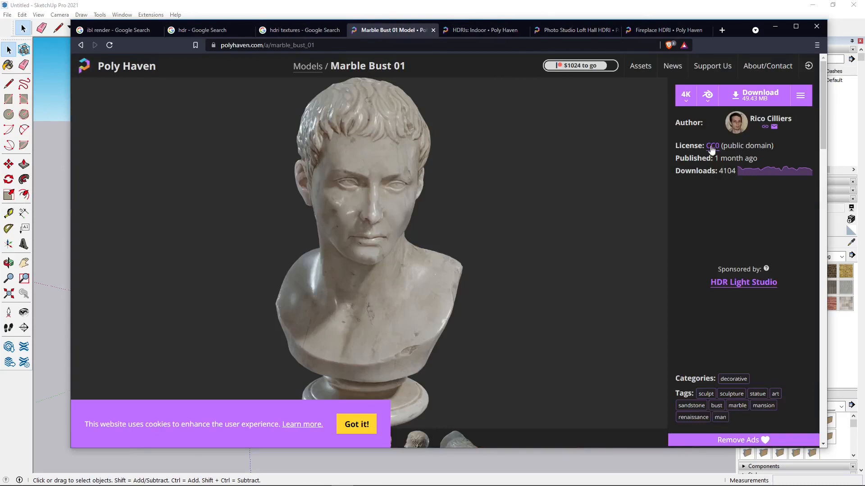
pyautogui.click(684, 102)
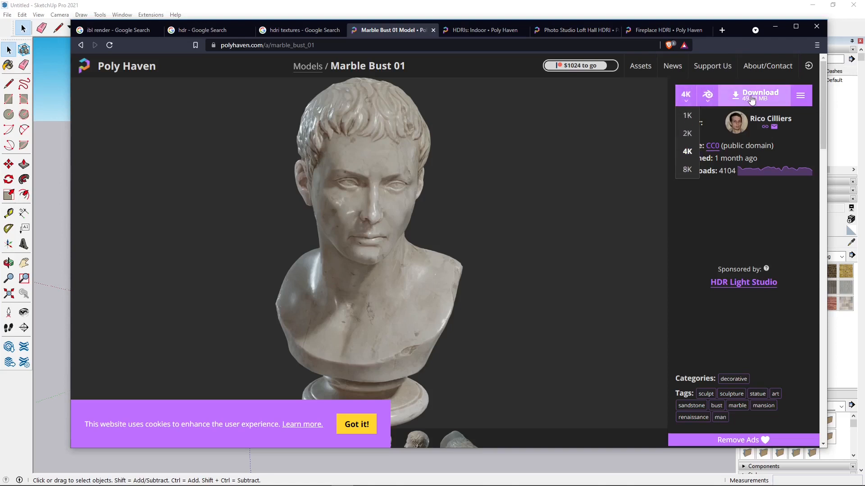
pyautogui.click(708, 96)
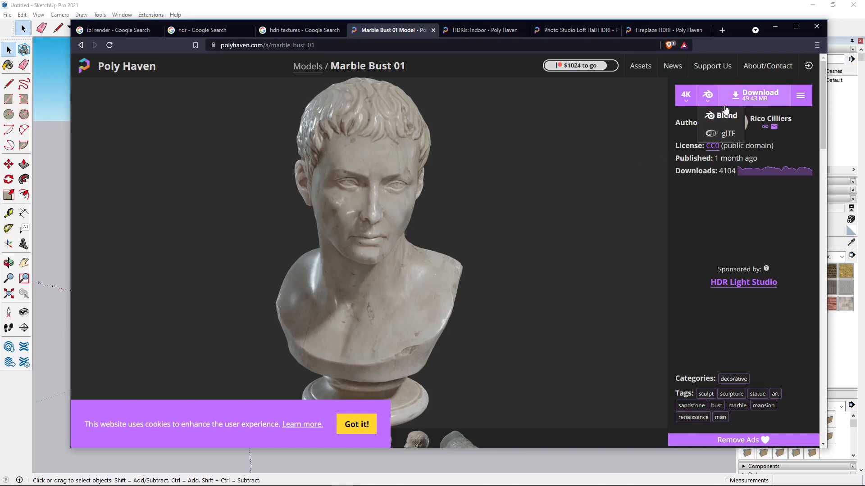
# Browse Poly Haven's full HDRI catalogue and open the Photo Studio Loft Hall asset
pyautogui.click(469, 30)
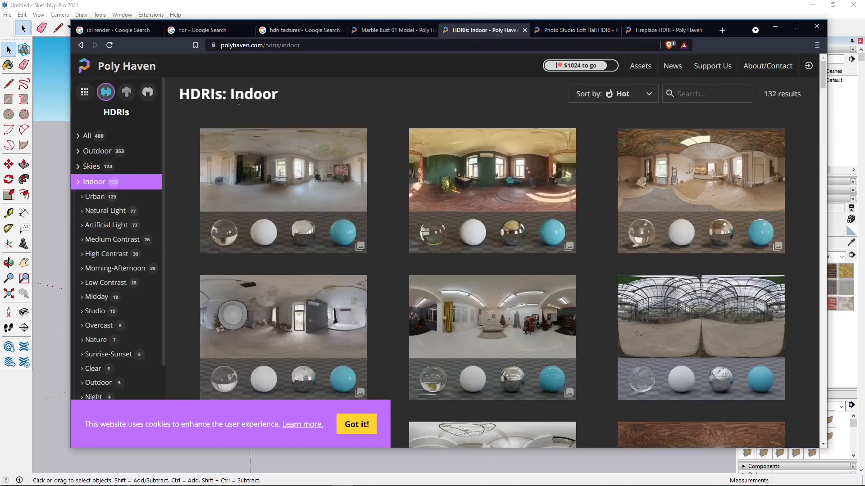
pyautogui.moveTo(641, 73)
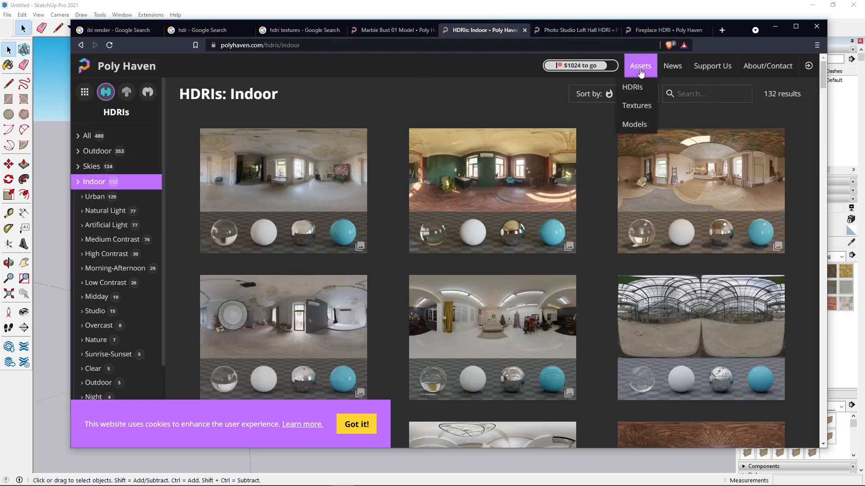
pyautogui.click(637, 89)
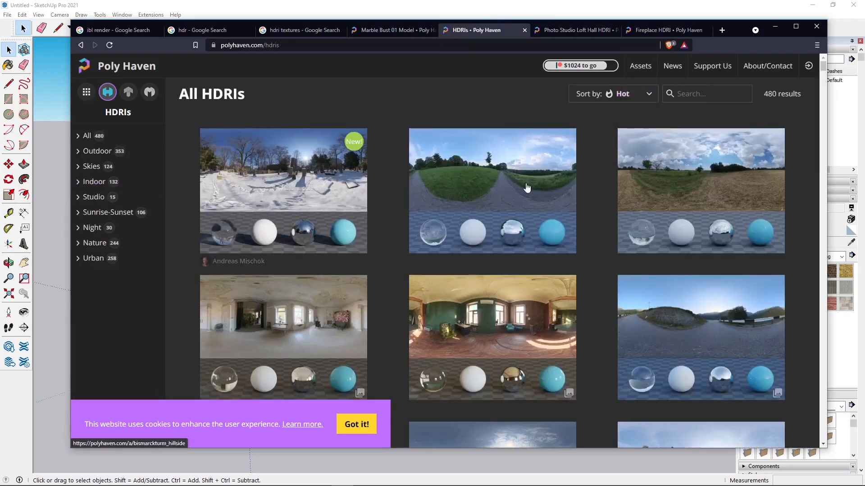
pyautogui.scroll(-2, 321, 244)
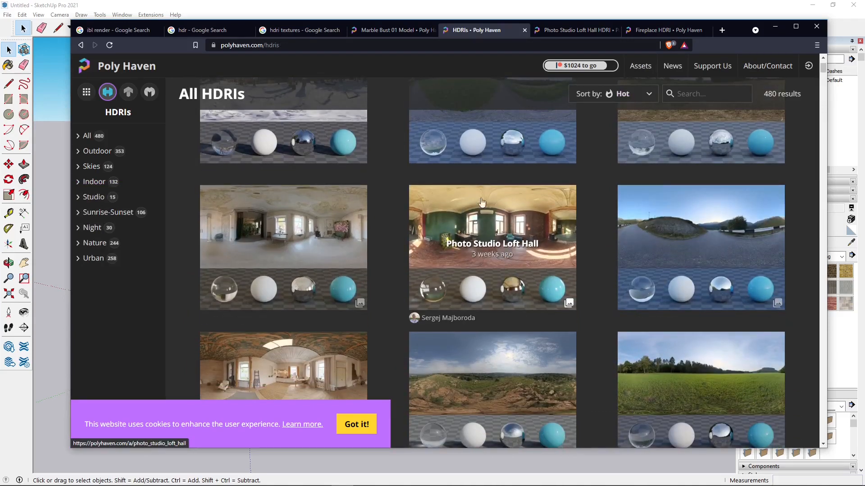
pyautogui.click(512, 246)
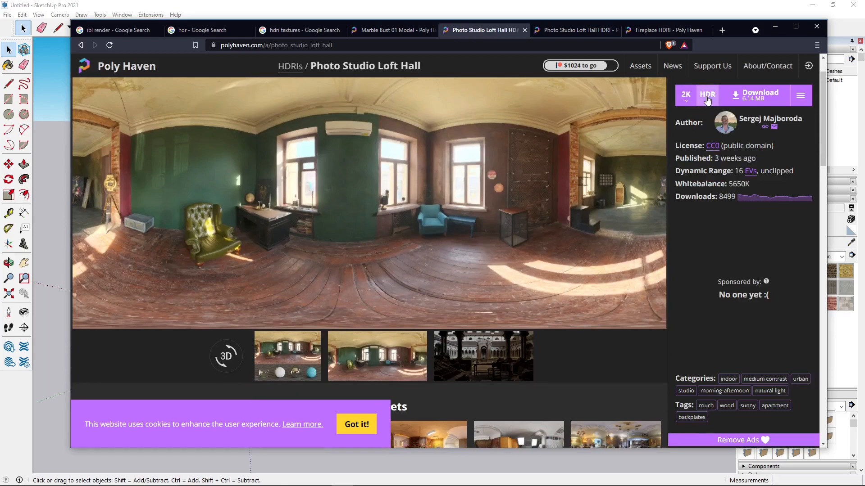
# Return to the All HDRIs catalogue and review its environment categories
pyautogui.click(81, 45)
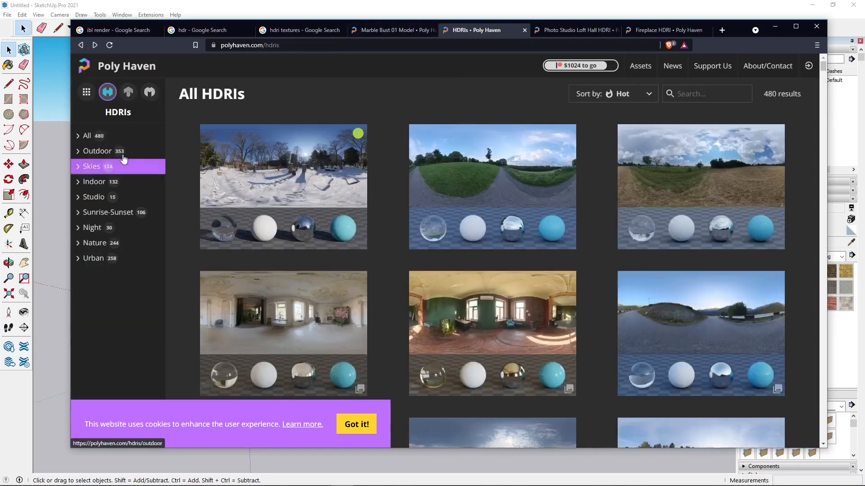
pyautogui.doubleClick(126, 112)
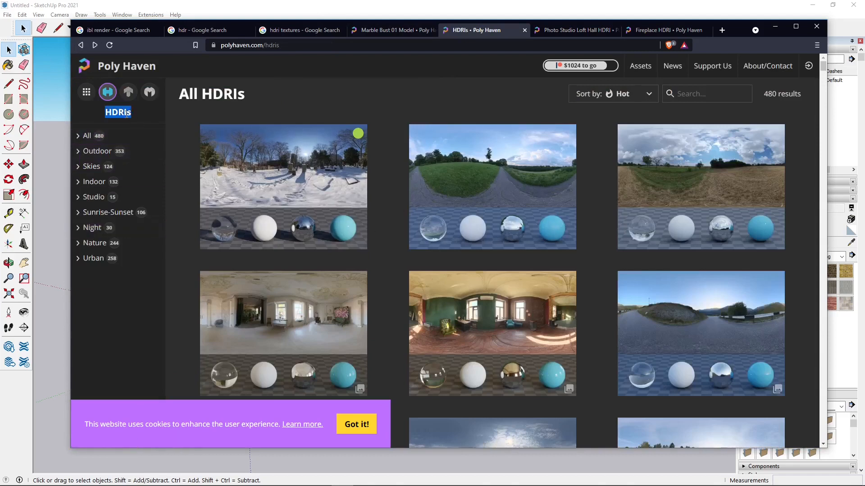
pyautogui.click(126, 304)
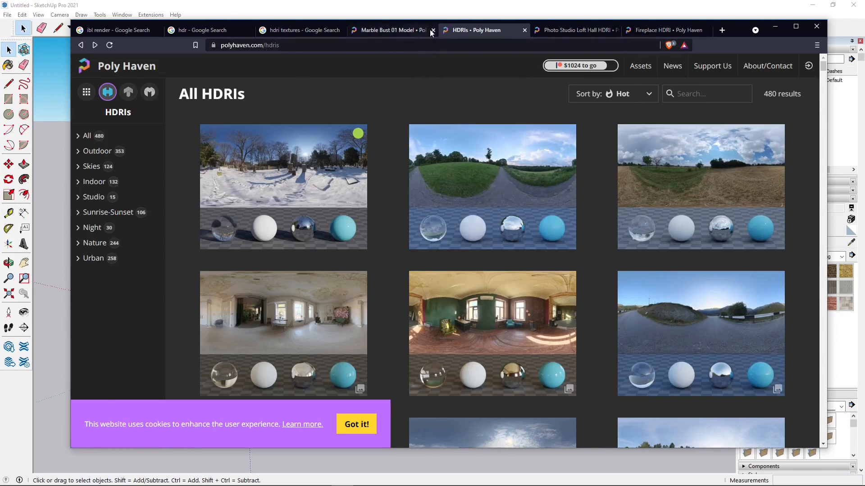
pyautogui.doubleClick(222, 95)
pyautogui.click(311, 96)
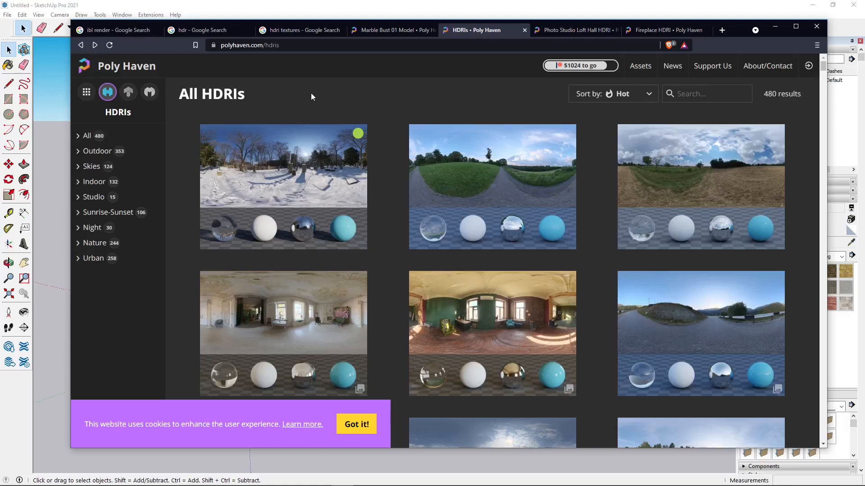
# Examine the already opened Photo Studio Loft Hall and Fireplace HDRI pages on Poly Haven
pyautogui.click(559, 33)
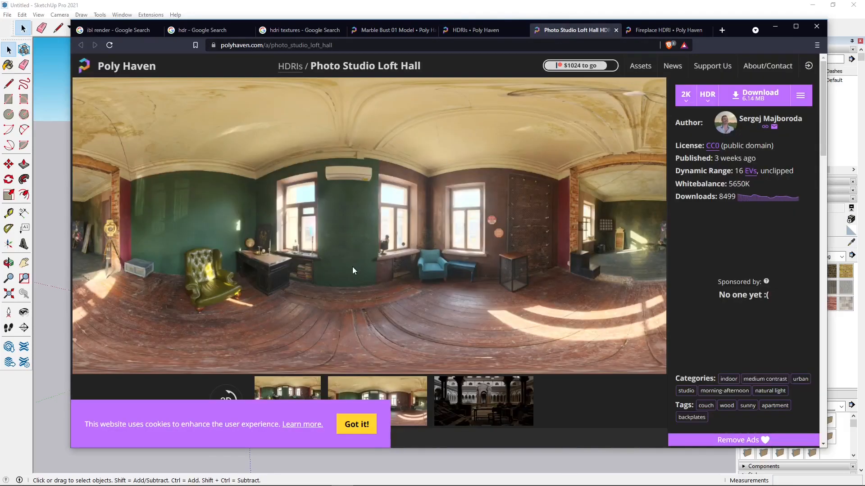
pyautogui.tripleClick(324, 66)
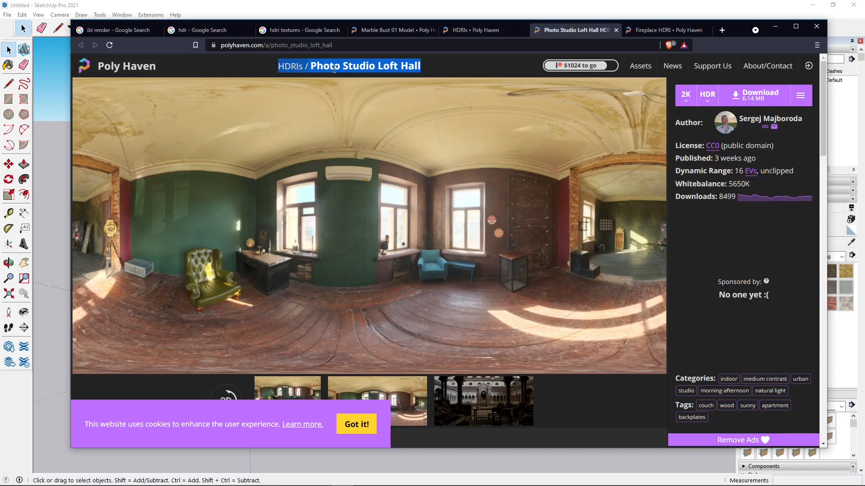
pyautogui.scroll(-1, 314, 271)
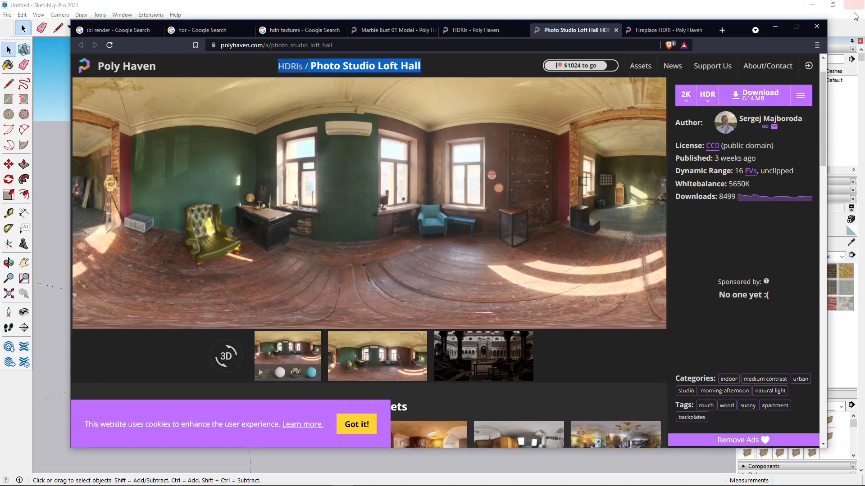
pyautogui.click(668, 29)
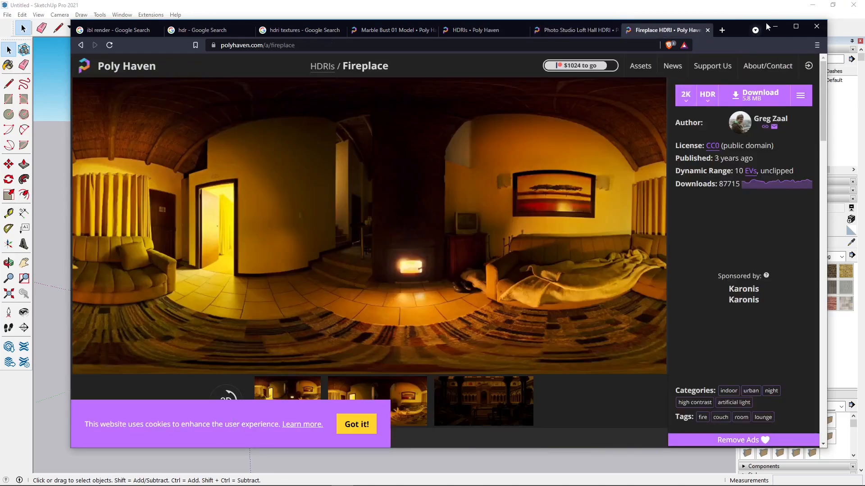
# Revisit the marble bust page and the All HDRIs catalogue, and open Poly Haven's support page on Patreon
pyautogui.click(401, 30)
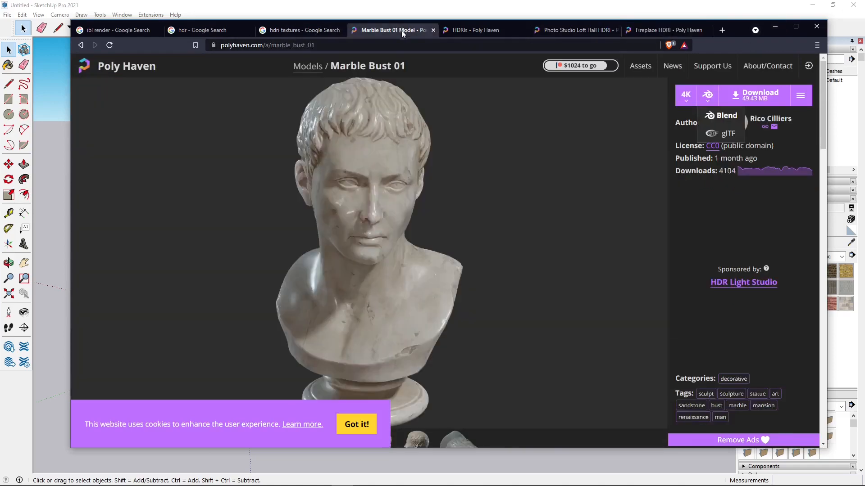
pyautogui.click(476, 30)
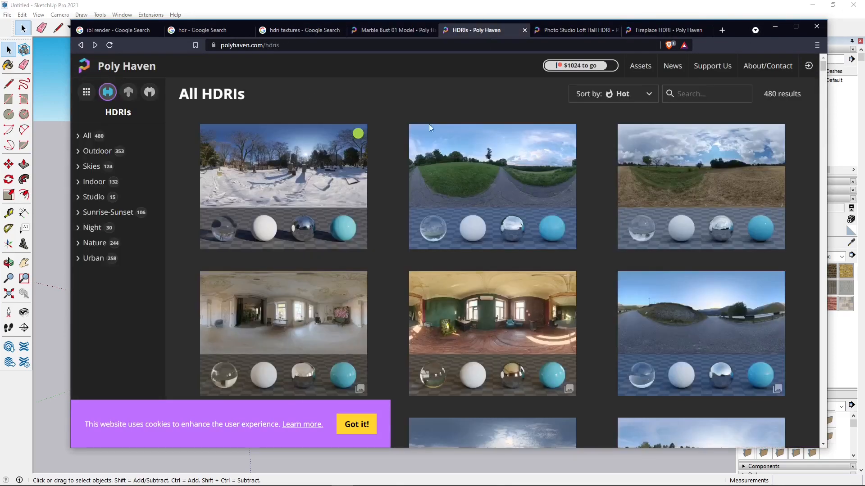
pyautogui.scroll(-5, 336, 209)
pyautogui.scroll(-10, 463, 293)
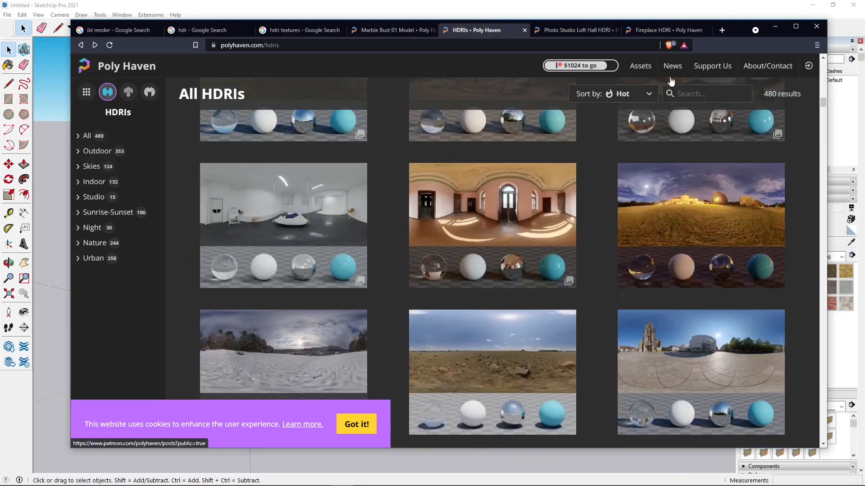
pyautogui.click(712, 66)
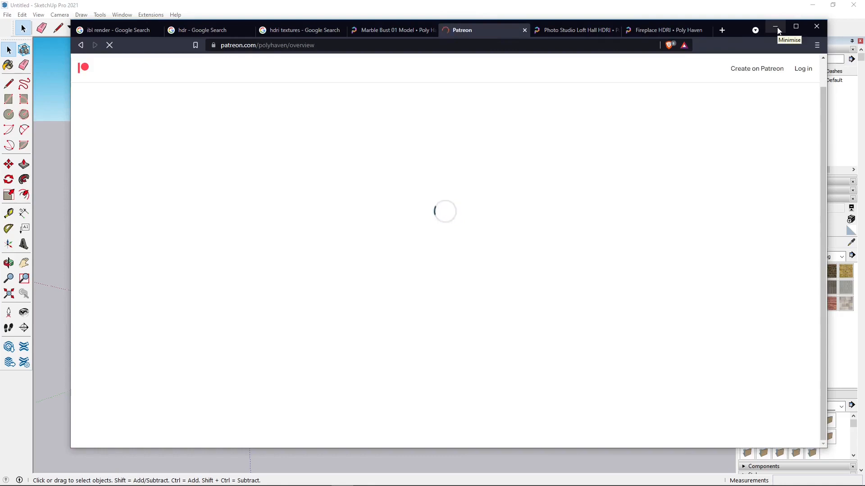
# Switch back to SketchUp and delete the default human figure from the empty scene
pyautogui.click(776, 28)
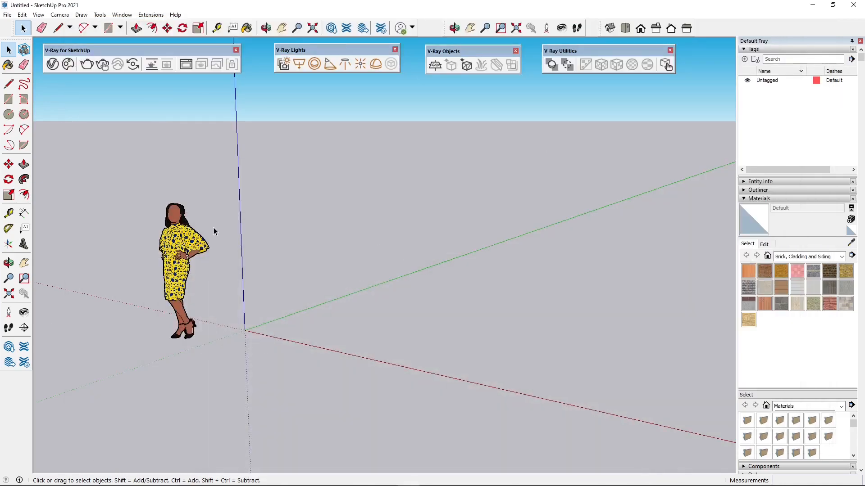
pyautogui.click(187, 230)
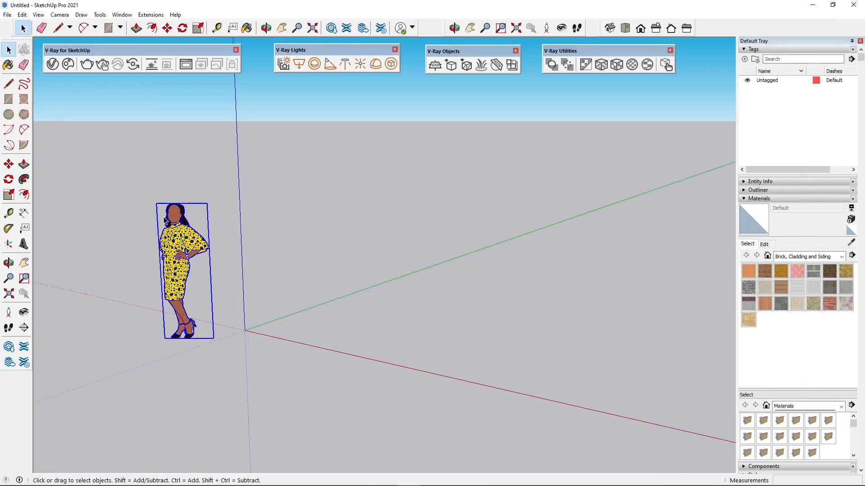
pyautogui.press('Delete')
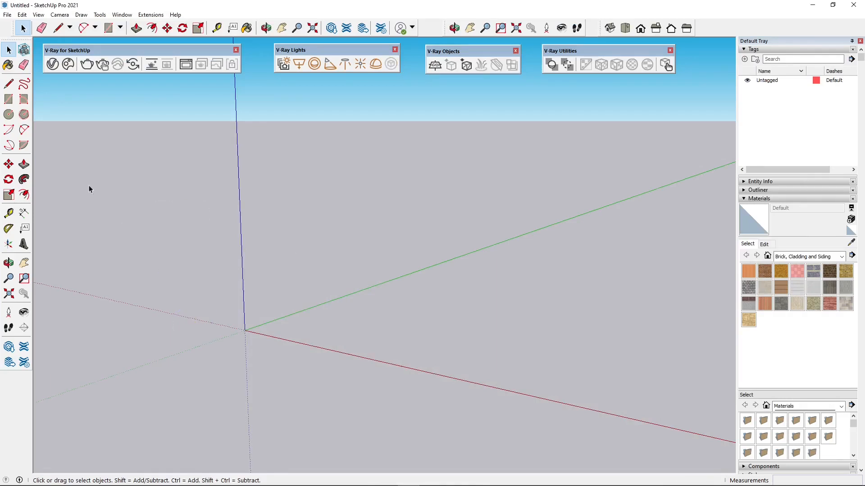
# Import the COLLADA file marble_bust_01 dae_1k.dae from the polyhaven folder and place the bust near the origin
pyautogui.click(7, 15)
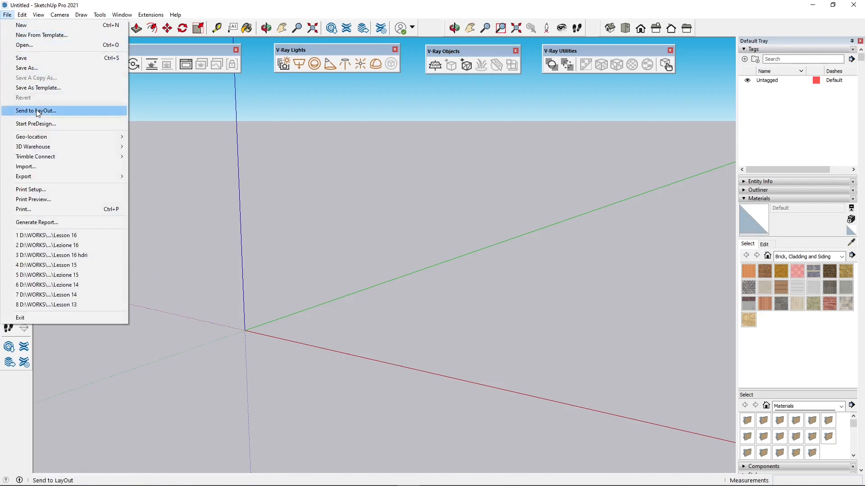
pyautogui.click(41, 166)
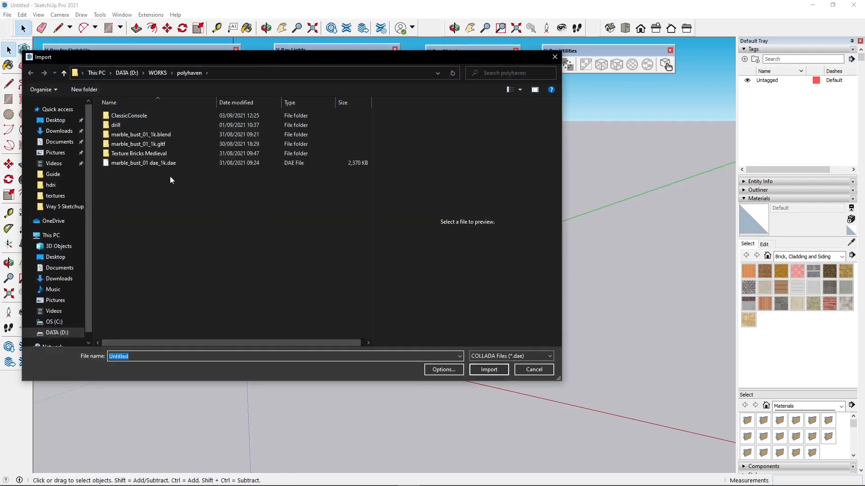
pyautogui.click(175, 165)
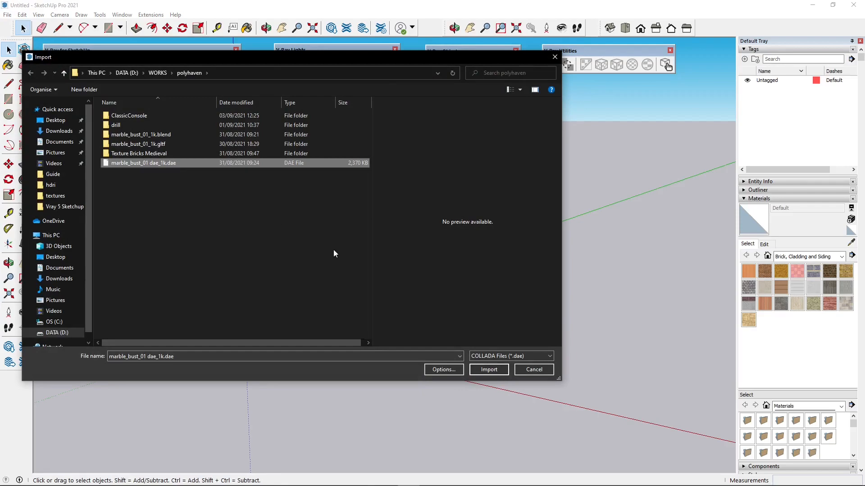
pyautogui.click(489, 369)
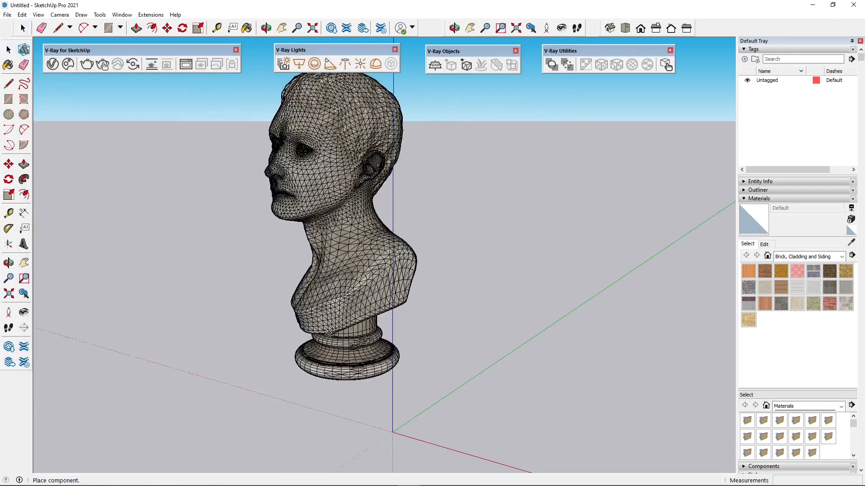
pyautogui.scroll(-1, 321, 291)
pyautogui.moveTo(315, 290); pyautogui.dragTo(369, 288, button='middle')
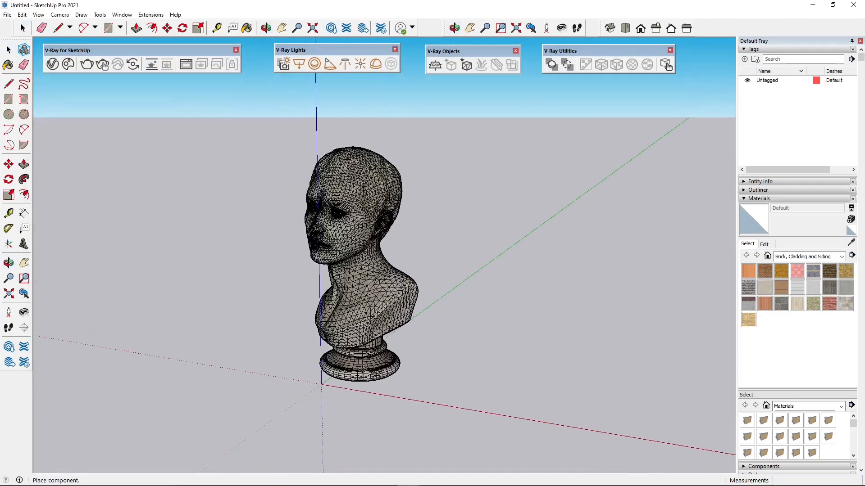
pyautogui.click(368, 375)
# Open the imported bust component for editing and select its entire mesh
pyautogui.moveTo(176, 318); pyautogui.dragTo(266, 322, button='middle')
pyautogui.click(9, 50)
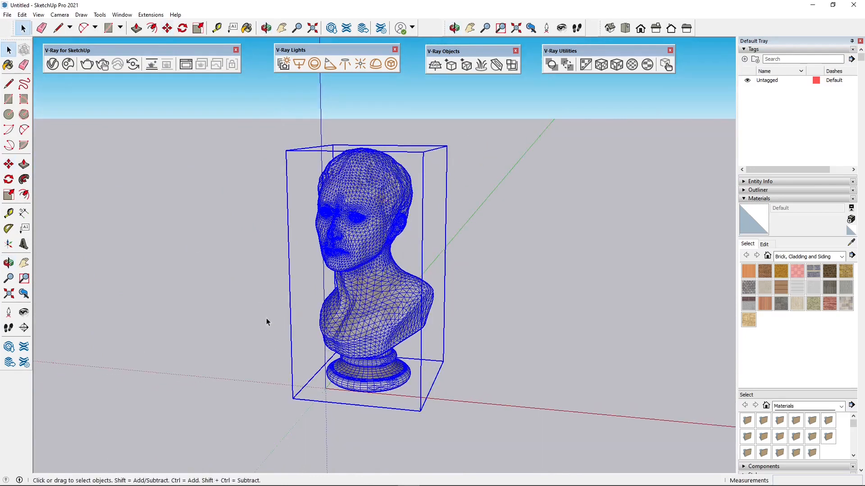
pyautogui.doubleClick(359, 247)
pyautogui.click(316, 162)
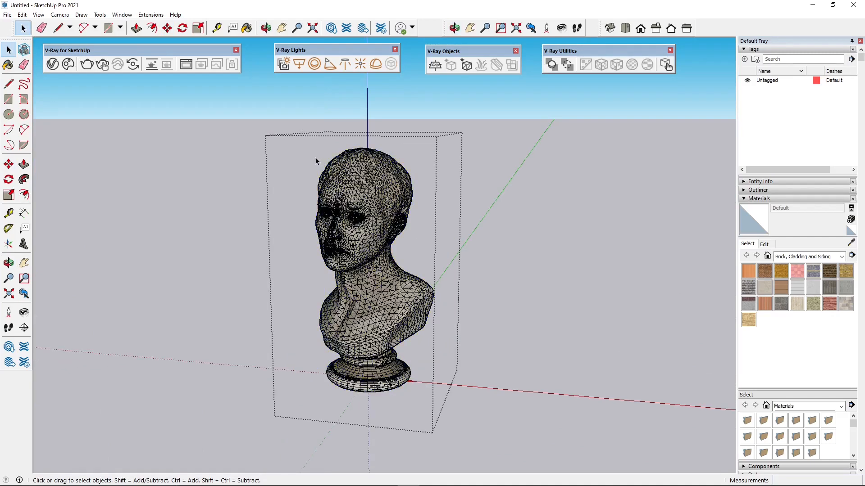
pyautogui.moveTo(288, 125); pyautogui.dragTo(445, 440)
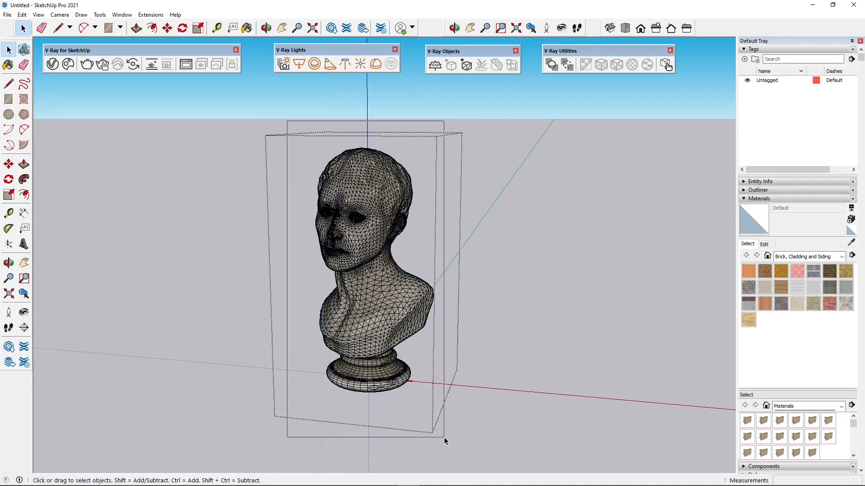
pyautogui.moveTo(305, 268); pyautogui.dragTo(345, 170)
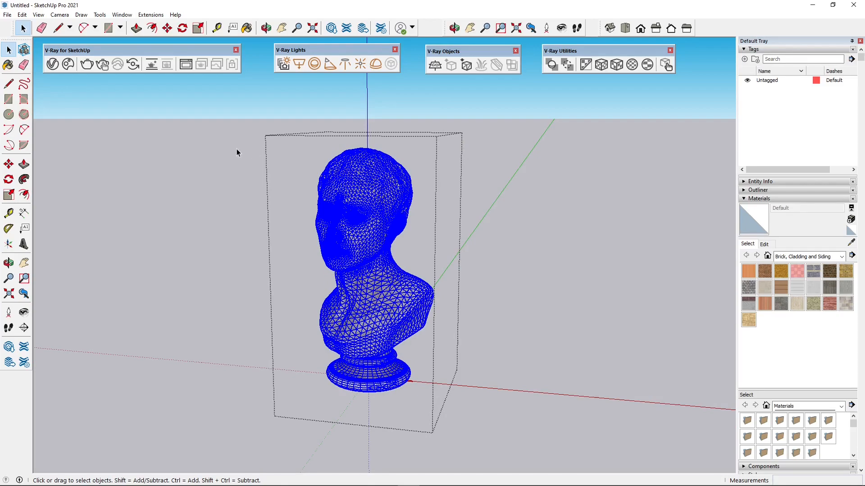
# Soften the bust mesh's edges to 93.2 degrees between normals with smooth normals enabled, and leave the component
pyautogui.moveTo(247, 153); pyautogui.dragTo(250, 234, button='middle')
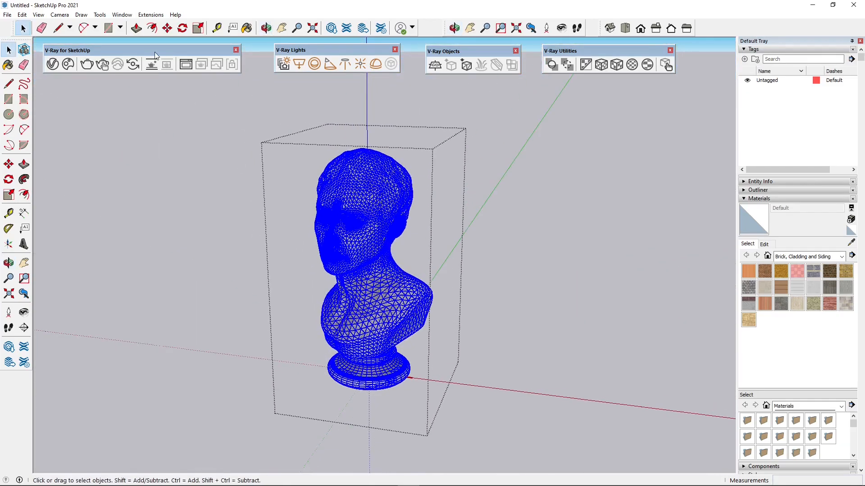
pyautogui.click(744, 50)
pyautogui.click(755, 75)
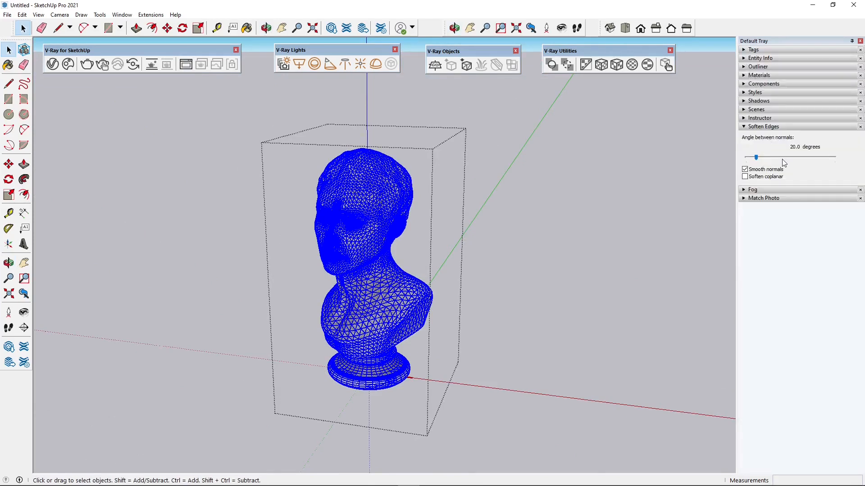
pyautogui.moveTo(785, 158); pyautogui.dragTo(792, 159)
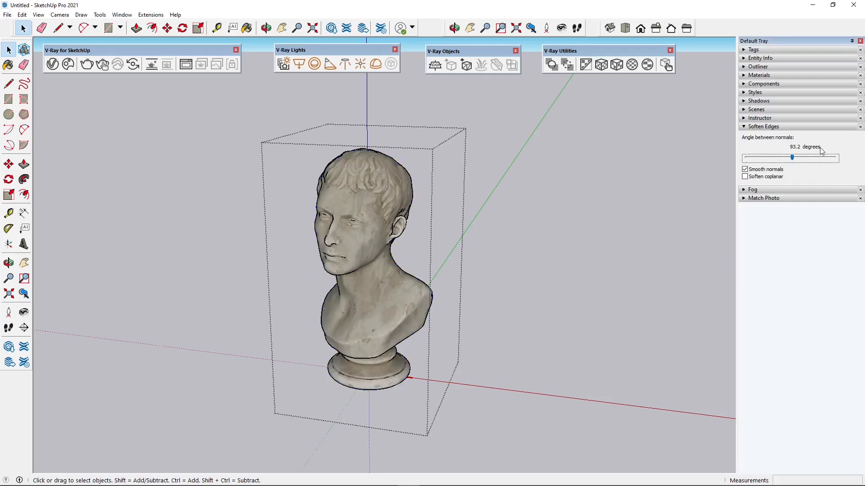
pyautogui.click(384, 205)
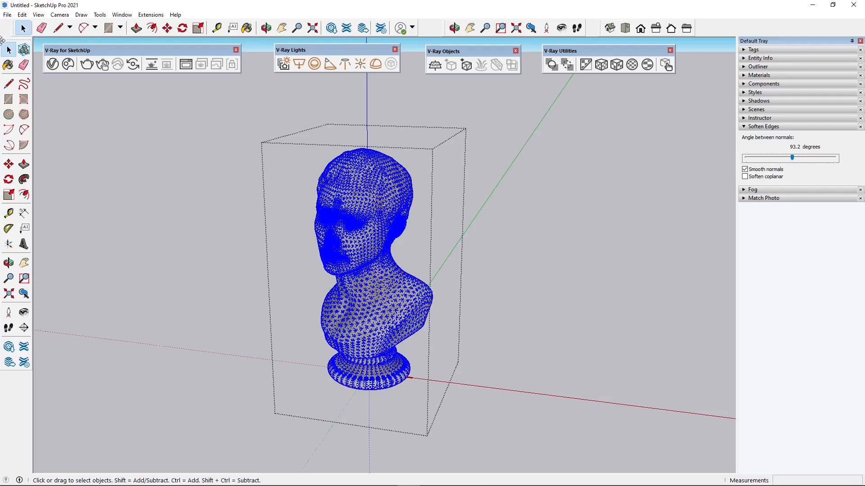
pyautogui.click(145, 145)
pyautogui.click(357, 154)
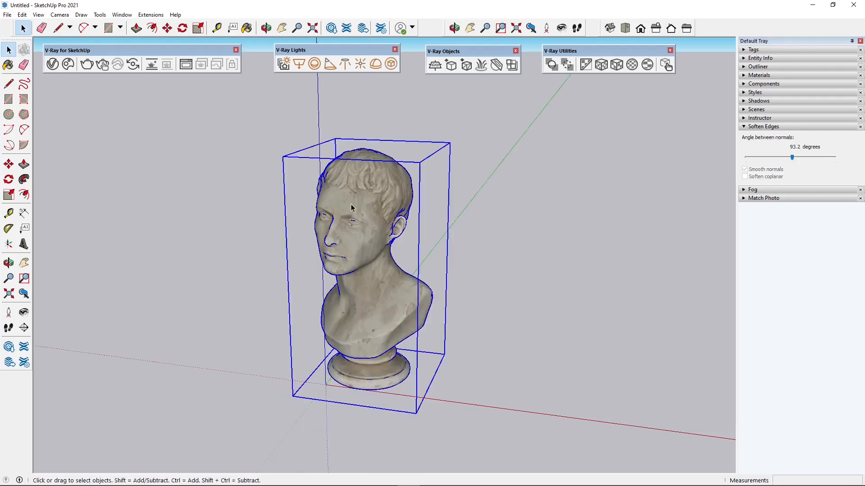
# Reopen the bust component, reselect its mesh to check the softened edges, and exit the component
pyautogui.tripleClick(351, 207)
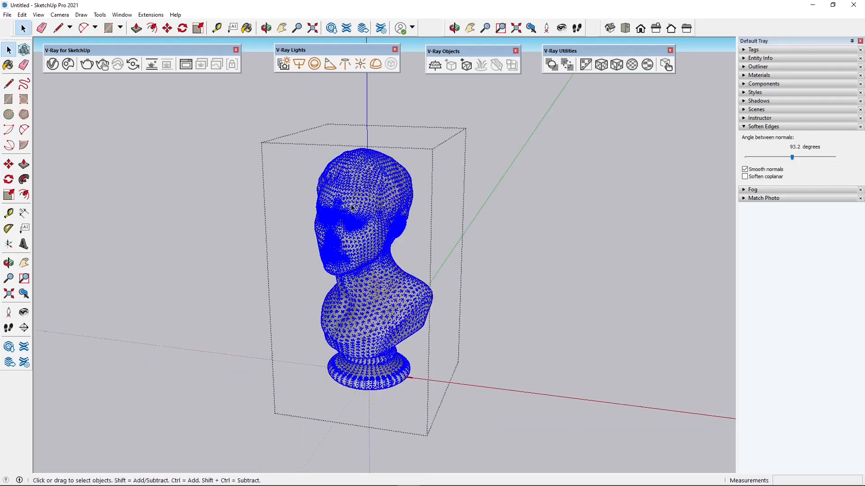
pyautogui.click(287, 150)
pyautogui.moveTo(278, 103); pyautogui.dragTo(450, 408)
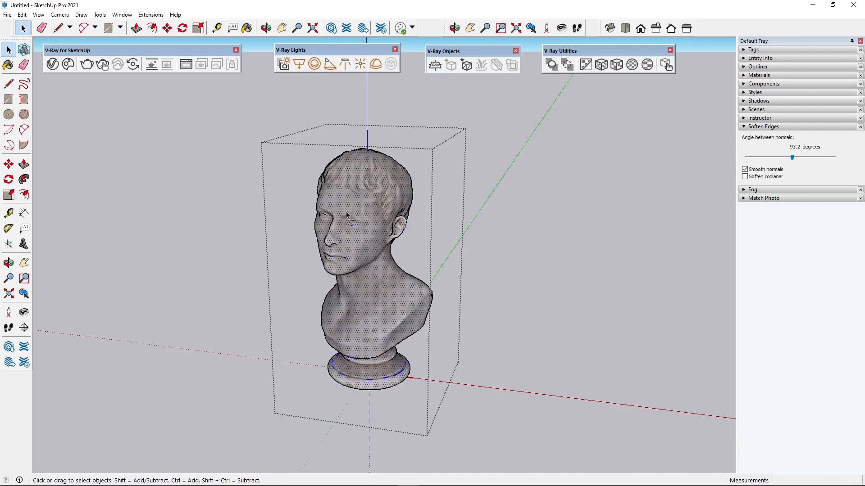
pyautogui.click(159, 183)
# Frame the bust against the horizon, open the V-Ray Asset Editor and show only the scene's lights
pyautogui.scroll(-3, 353, 270)
pyautogui.moveTo(353, 270); pyautogui.dragTo(386, 269, button='middle')
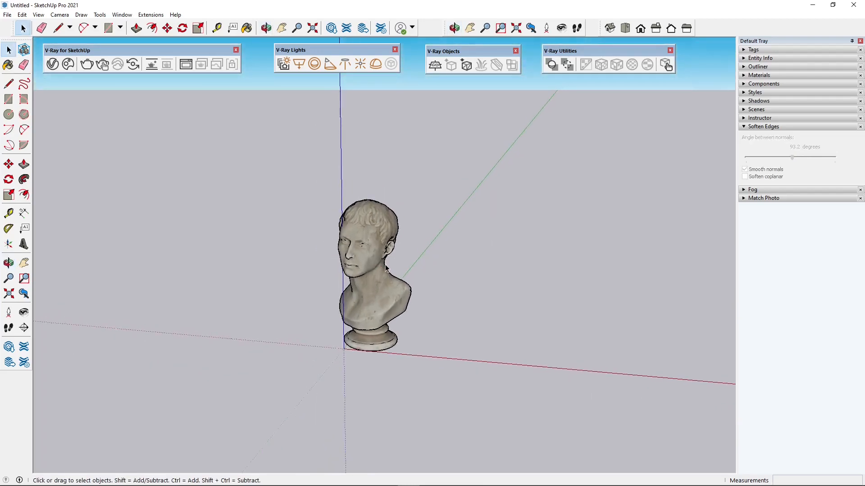
pyautogui.keyDown('shift'); pyautogui.moveTo(373, 323); pyautogui.dragTo(359, 307, button='middle'); pyautogui.keyUp('shift')
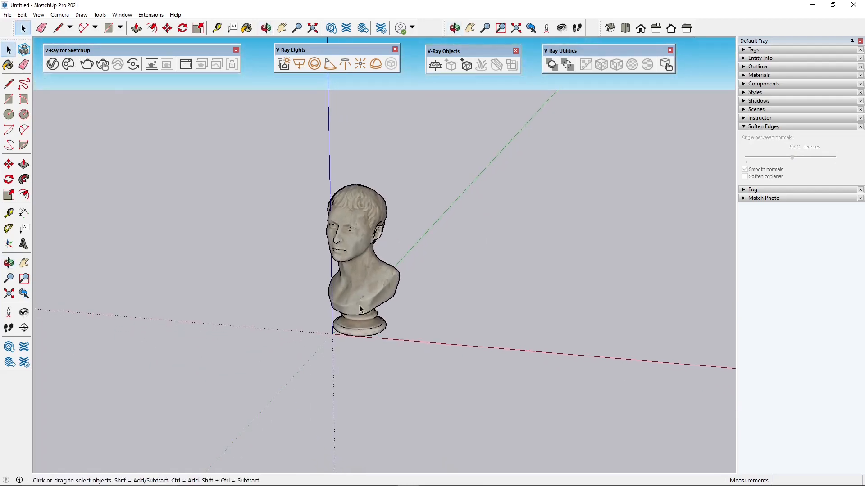
pyautogui.click(52, 64)
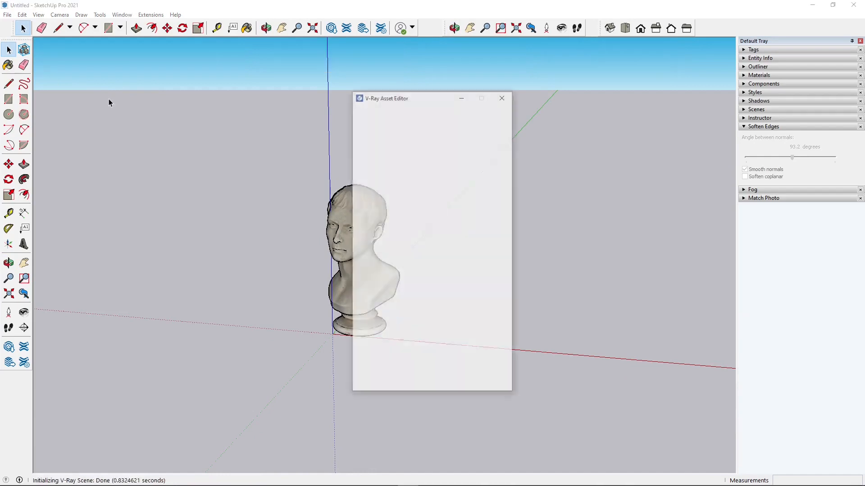
pyautogui.moveTo(405, 96); pyautogui.dragTo(147, 81)
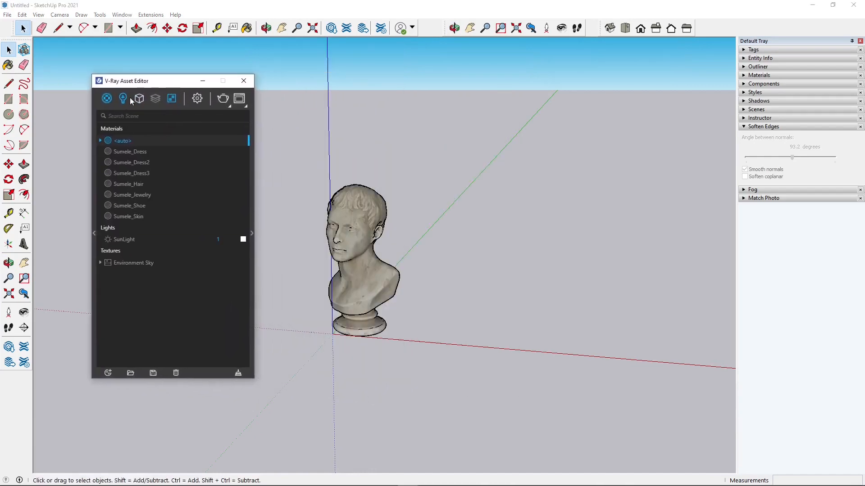
pyautogui.click(123, 99)
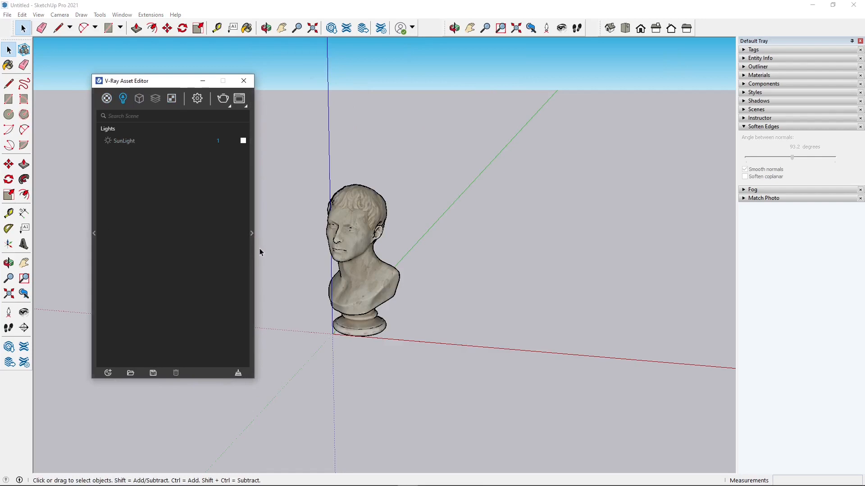
# Render the bust with the default sunlight in the V-Ray Frame Buffer, inspect the result up close, and close the buffer
pyautogui.click(239, 98)
pyautogui.moveTo(337, 96); pyautogui.dragTo(586, 87)
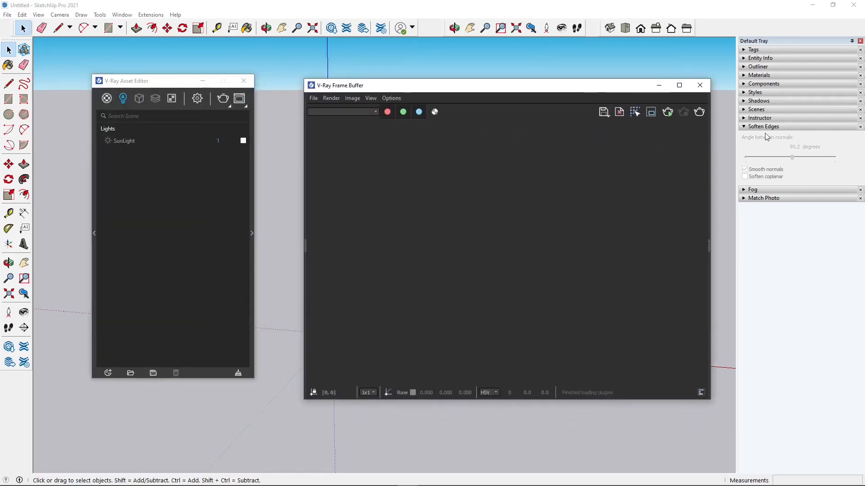
pyautogui.click(702, 115)
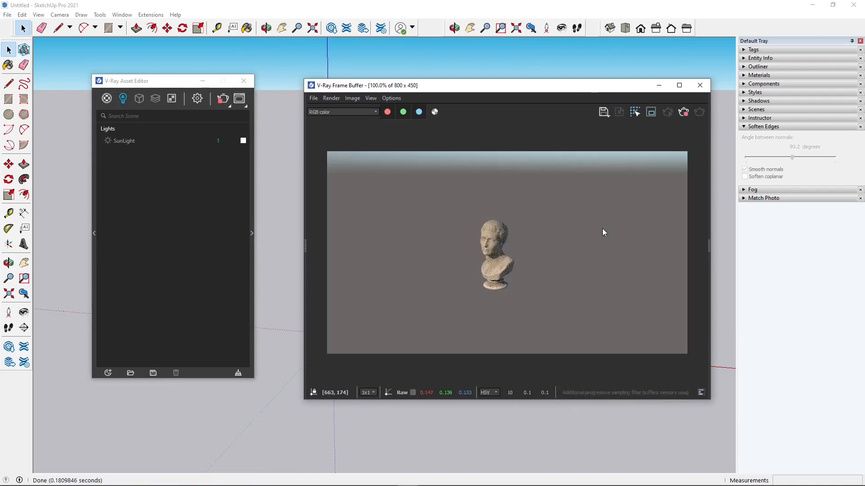
pyautogui.scroll(1, 487, 258)
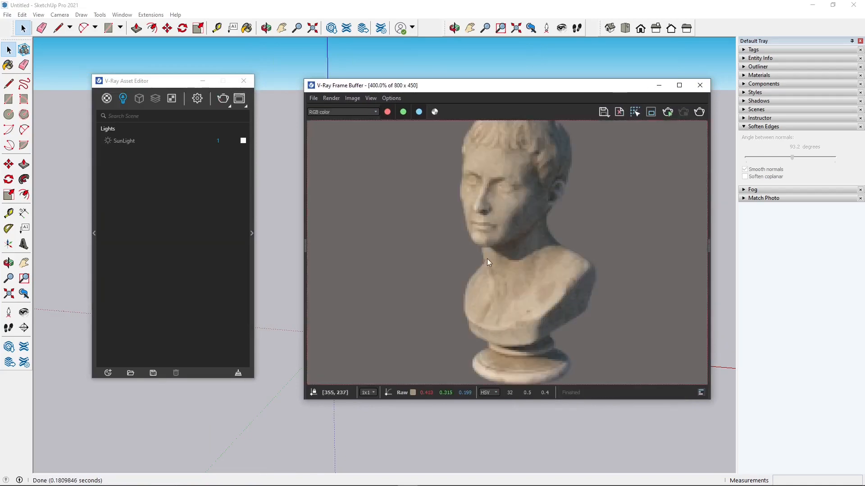
pyautogui.scroll(1, 487, 272)
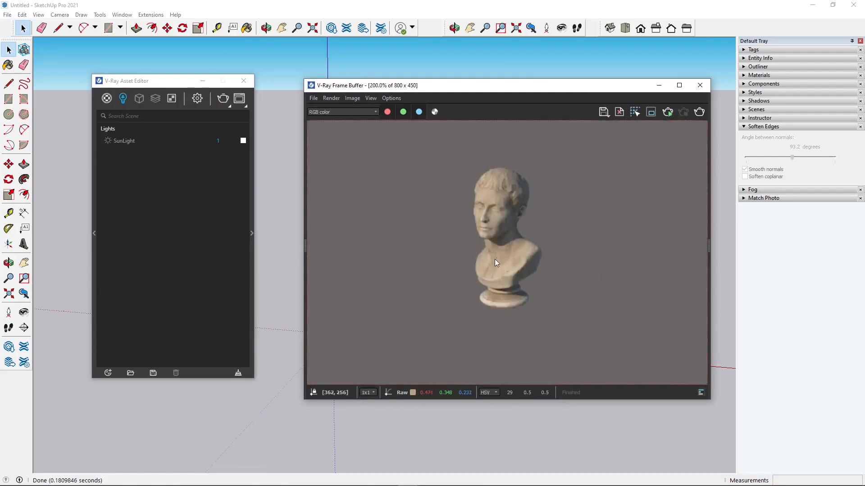
pyautogui.click(699, 85)
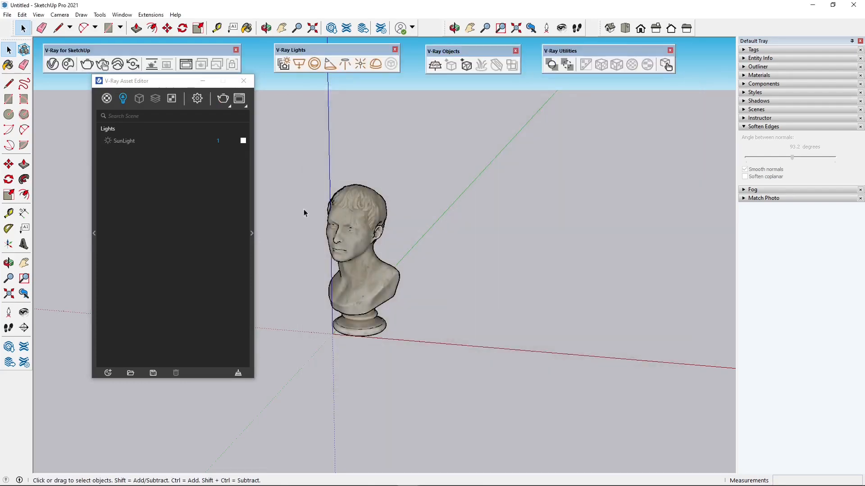
# Disable the SunLight in the V-Ray Asset Editor and render the bust again
pyautogui.click(251, 233)
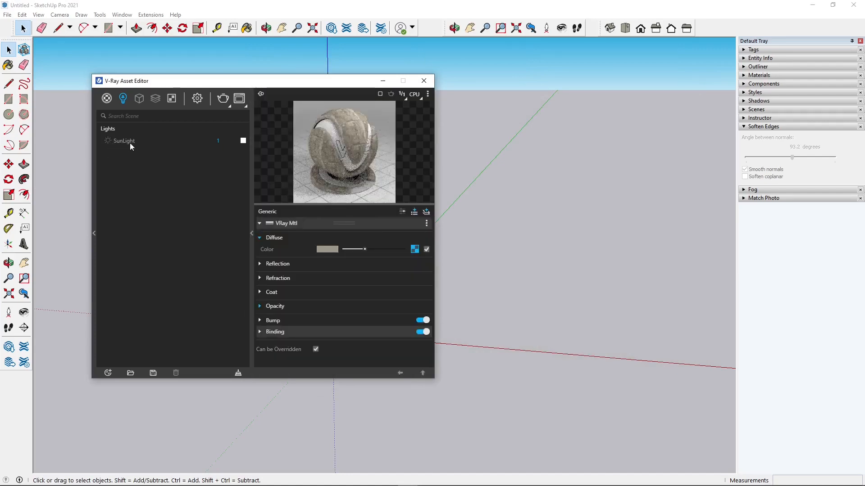
pyautogui.click(128, 143)
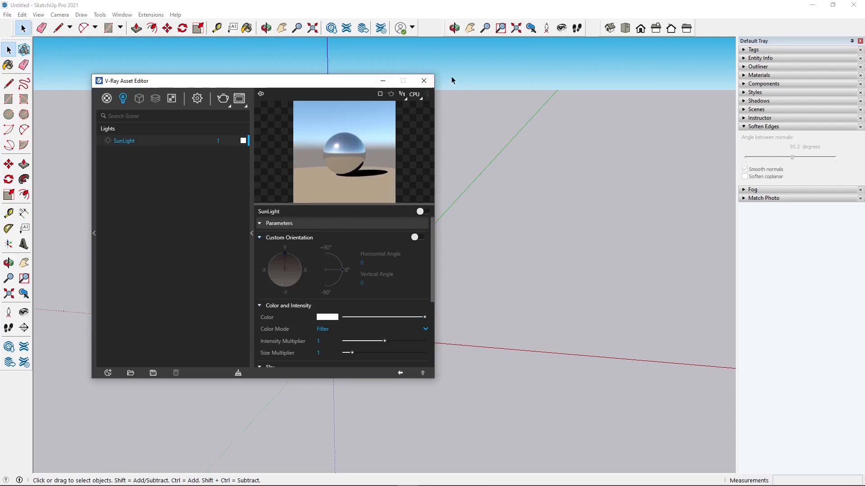
pyautogui.click(520, 81)
pyautogui.click(204, 63)
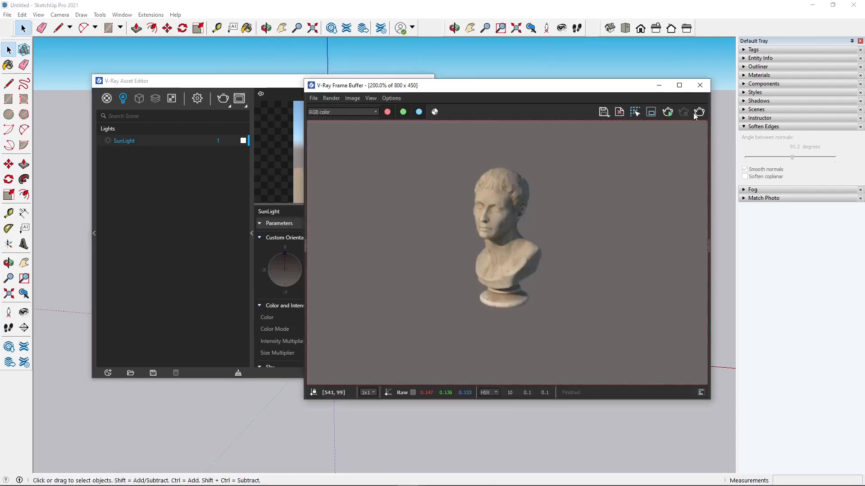
pyautogui.moveTo(497, 92); pyautogui.dragTo(577, 80)
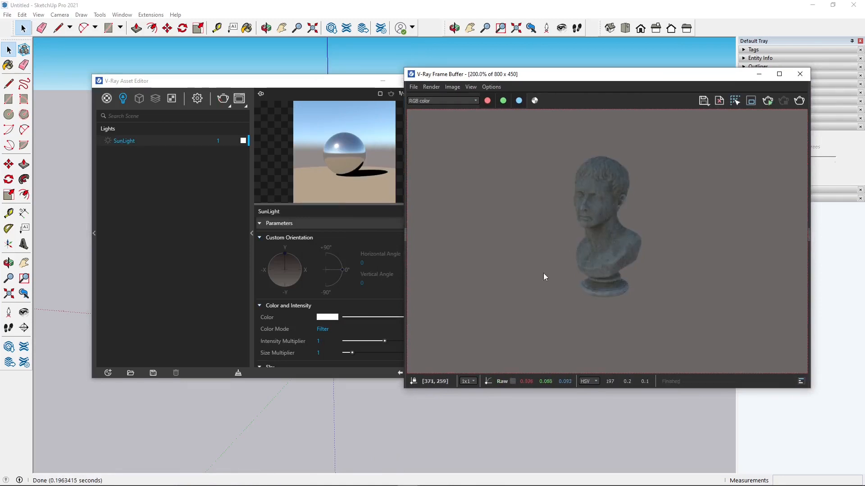
# Tilt the camera so more sky shows behind the bust and render the view again
pyautogui.middleClick(58, 258)
pyautogui.moveTo(58, 258); pyautogui.dragTo(58, 212, button='middle')
pyautogui.click(494, 215)
pyautogui.click(801, 101)
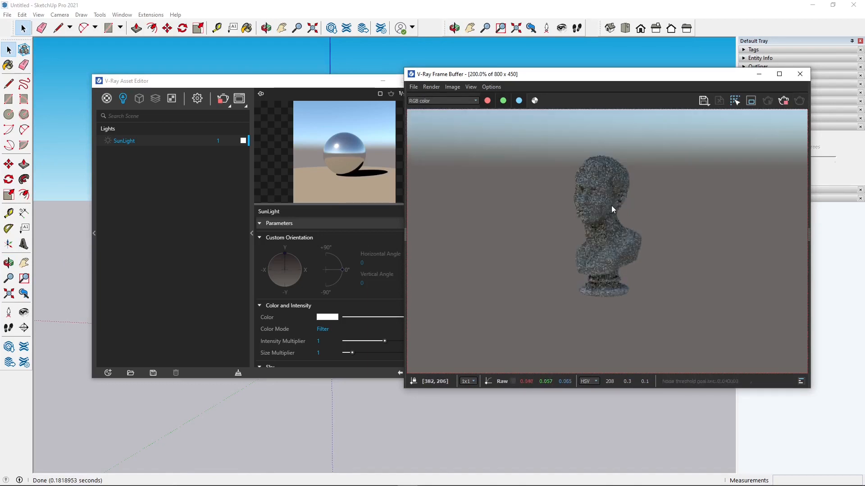
# Examine the Environment Sky texture, its linked SunLight, and its orientation, colour, intensity and sky model parameters
pyautogui.moveTo(226, 81); pyautogui.dragTo(208, 81)
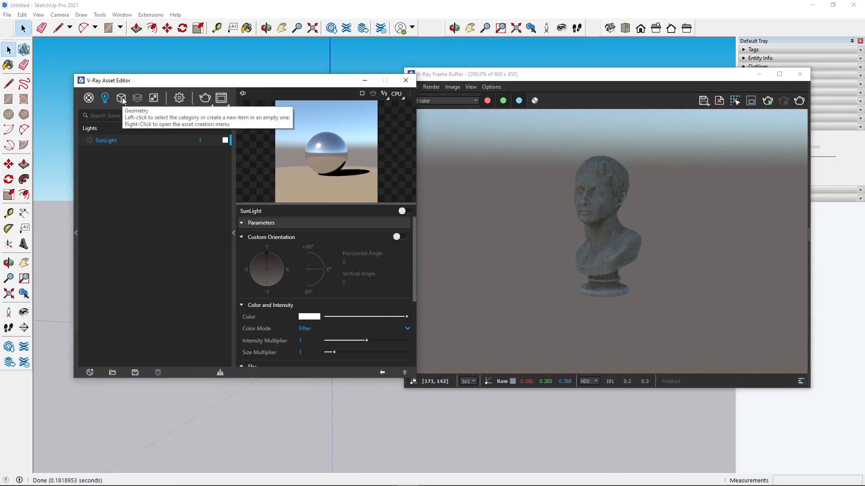
pyautogui.click(152, 103)
pyautogui.click(111, 140)
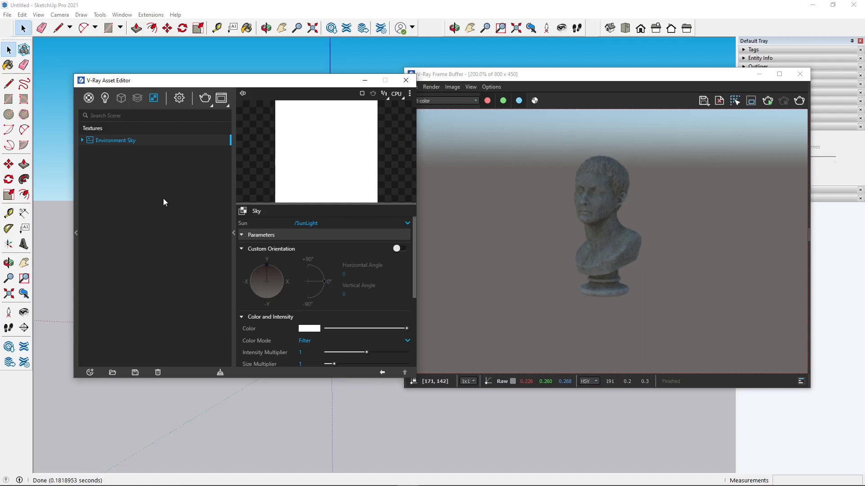
pyautogui.click(82, 140)
pyautogui.moveTo(226, 81); pyautogui.dragTo(193, 79)
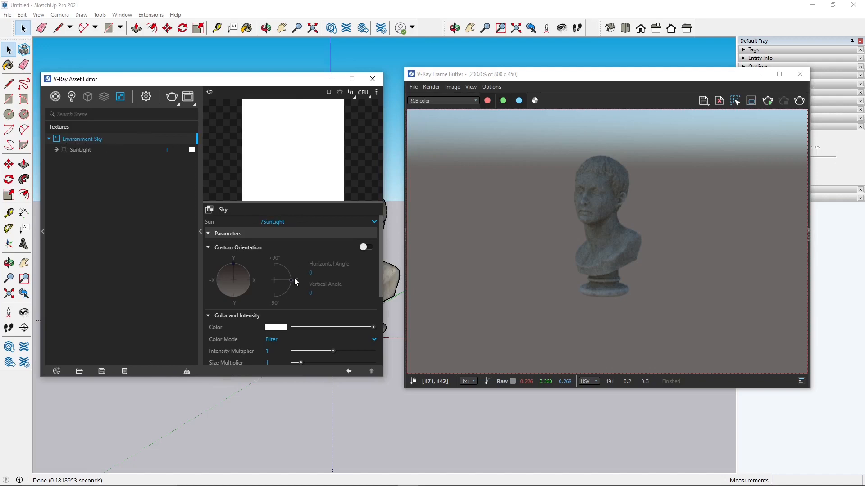
pyautogui.scroll(-3, 295, 281)
pyautogui.scroll(2, 211, 244)
pyautogui.scroll(-1, 253, 278)
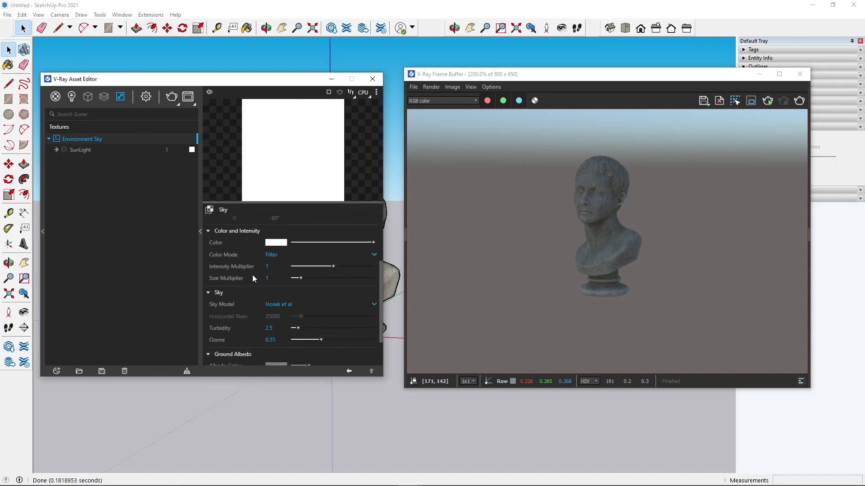
pyautogui.scroll(-2, 252, 278)
pyautogui.scroll(2, 284, 289)
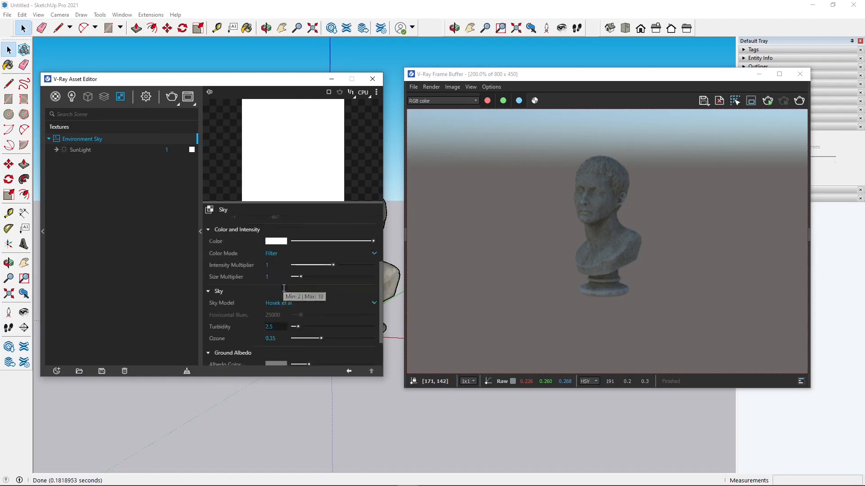
pyautogui.scroll(2, 284, 288)
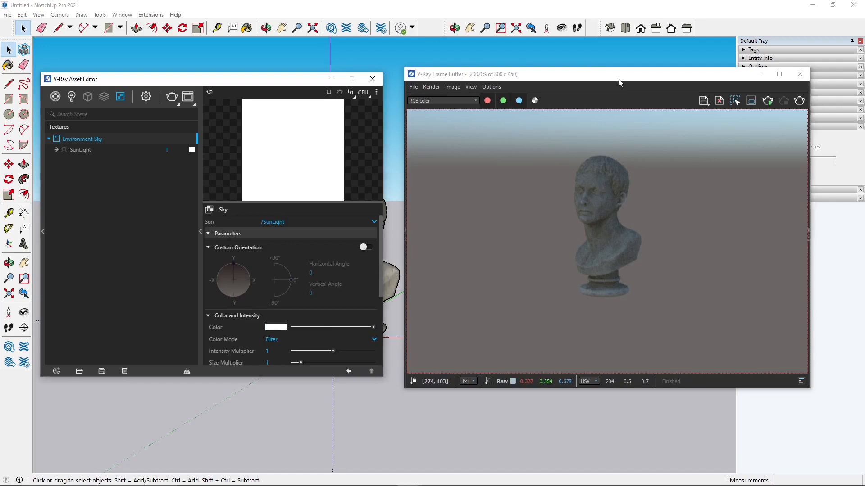
# Return to the scene's lights and create a new Dome Light
pyautogui.moveTo(618, 80); pyautogui.dragTo(627, 80)
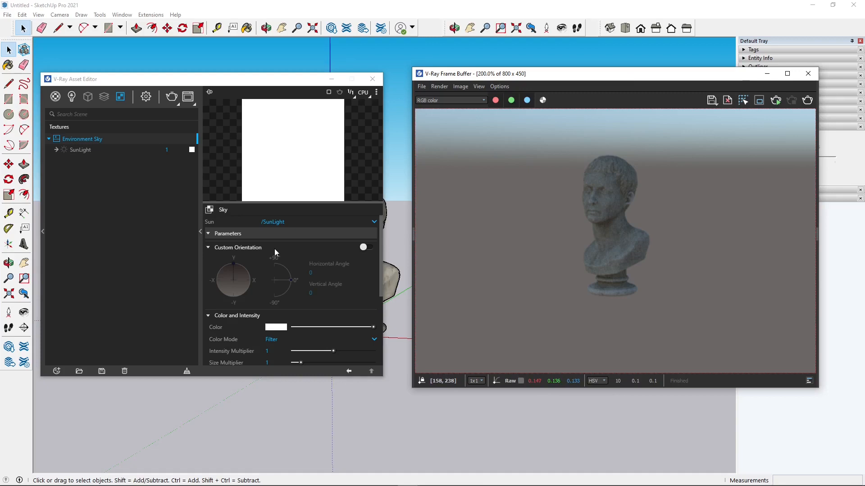
pyautogui.click(106, 188)
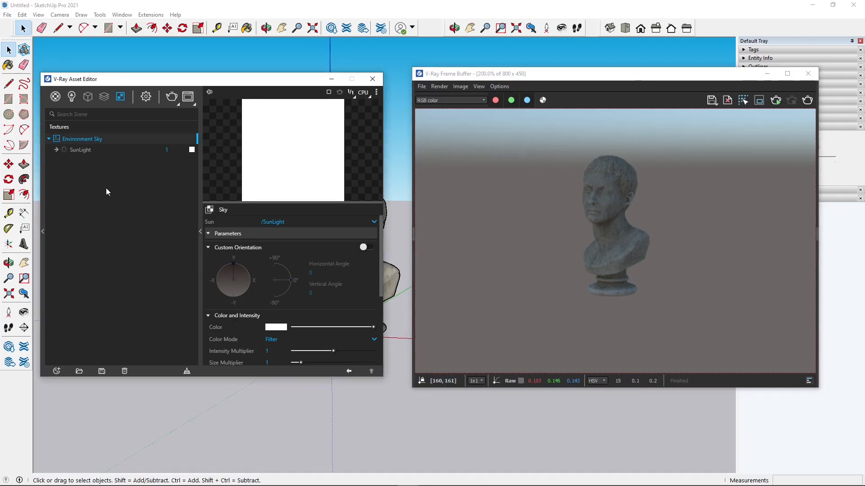
pyautogui.click(72, 98)
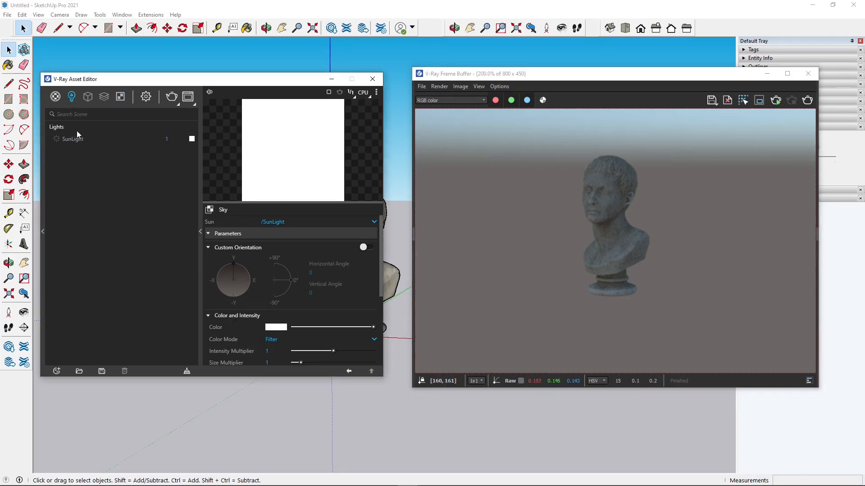
pyautogui.click(57, 371)
pyautogui.moveTo(68, 341)
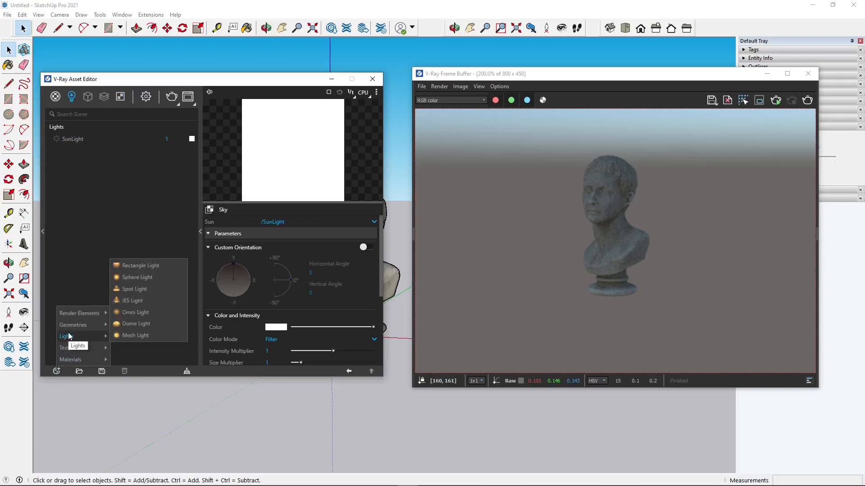
pyautogui.click(122, 324)
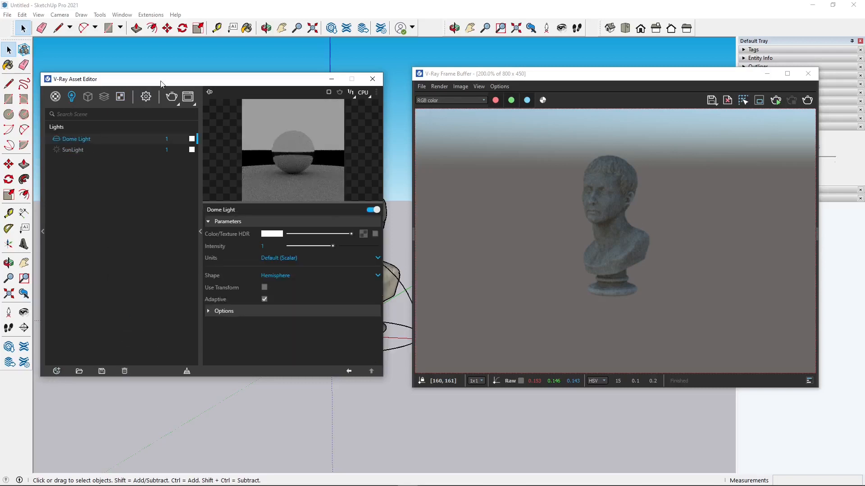
# Uncover the dome light's gizmo around the bust, select it, and start moving it from its base
pyautogui.moveTo(188, 78); pyautogui.dragTo(101, 85)
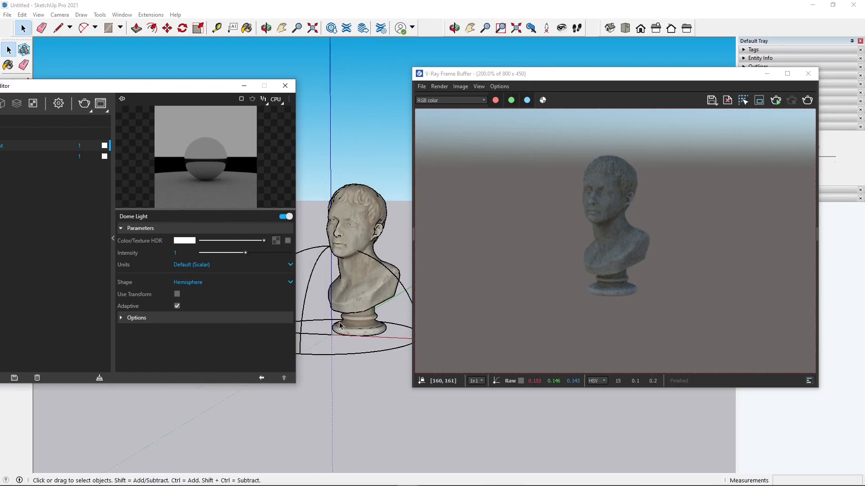
pyautogui.moveTo(339, 323)
pyautogui.mouseDown(button='middle')
pyautogui.moveTo(363, 328)
pyautogui.moveTo(360, 320)
pyautogui.mouseUp(button='middle')
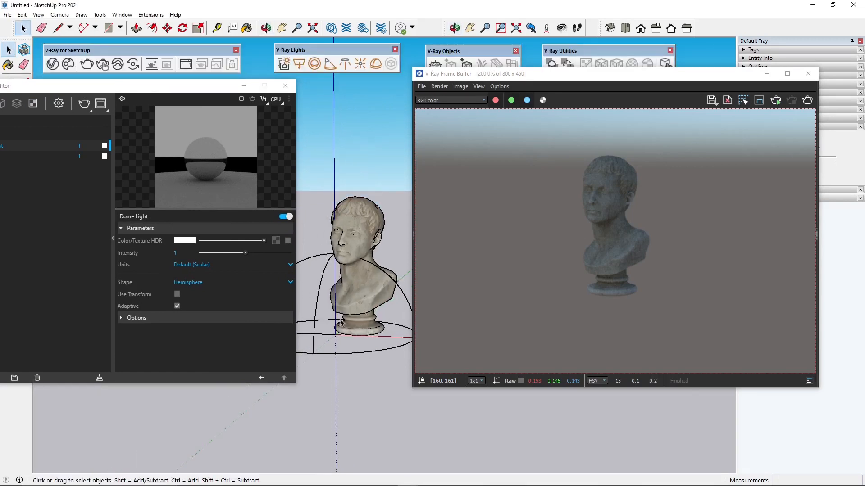
pyautogui.scroll(-3, 323, 284)
pyautogui.click(367, 332)
pyautogui.scroll(-2, 378, 345)
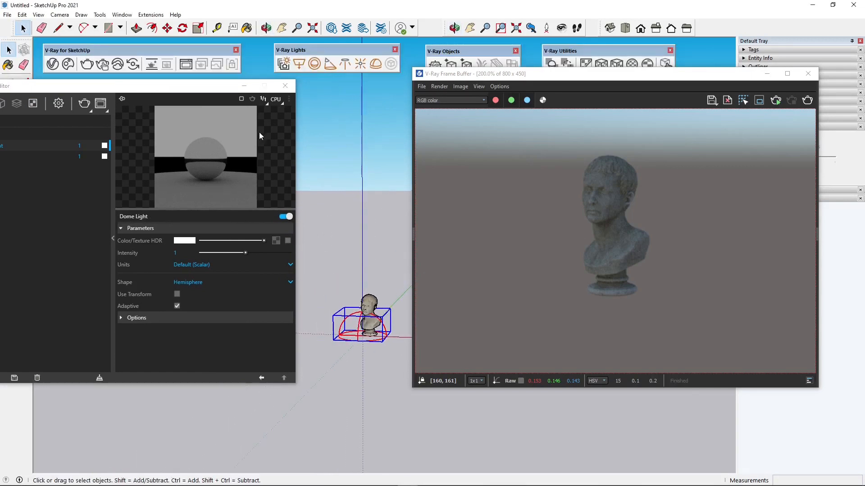
pyautogui.press('m')
pyautogui.click(379, 338)
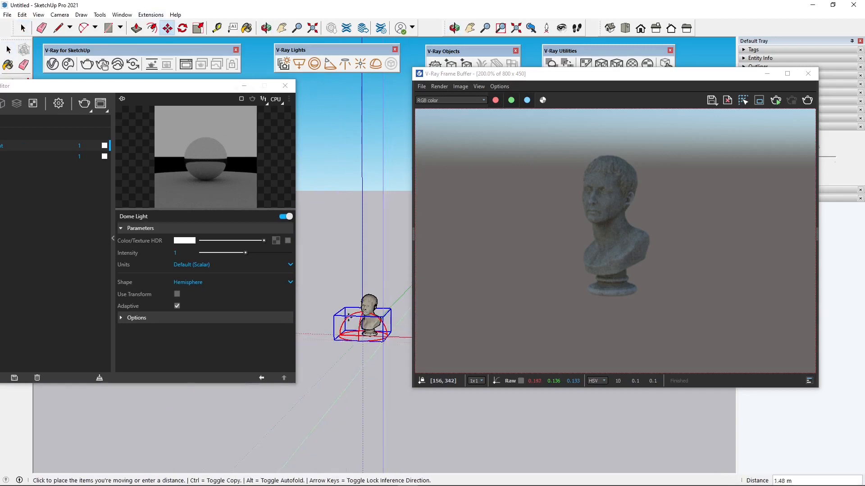